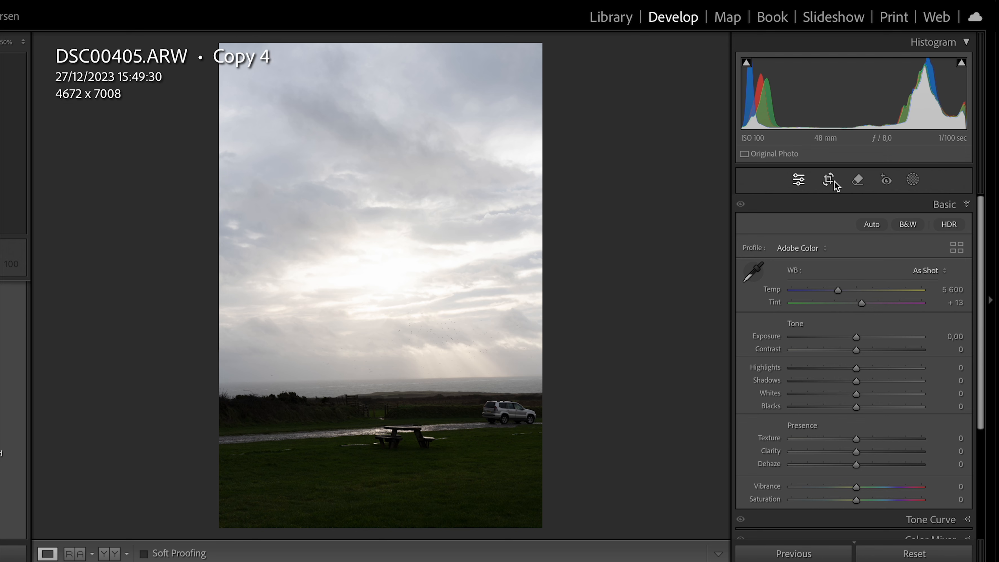
- Crop the photo to the 4 x 5 / 8 x 10 aspect, tightening the frame to about 3875 x 4844 pixels around the bench and car
click(832, 181)
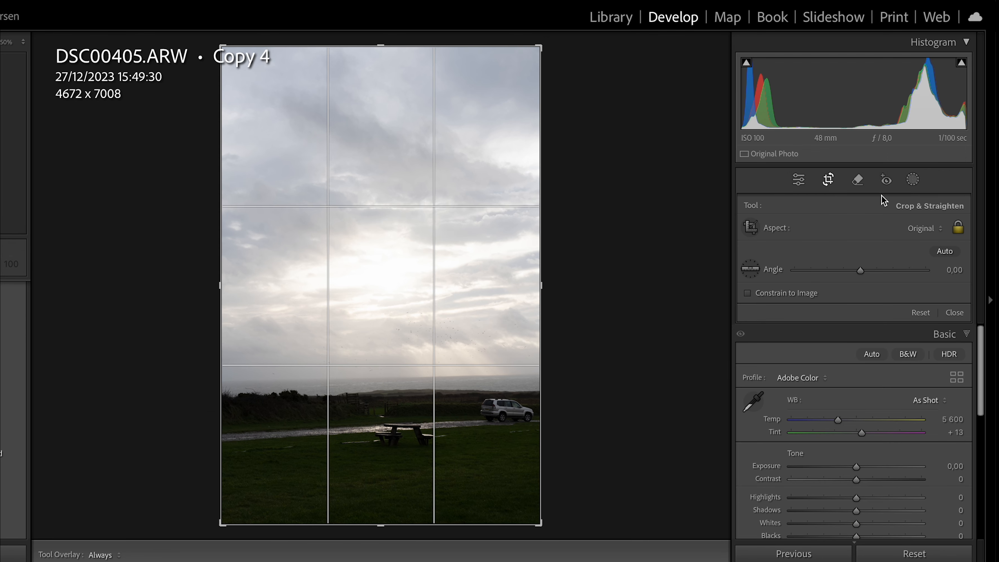
key(r)
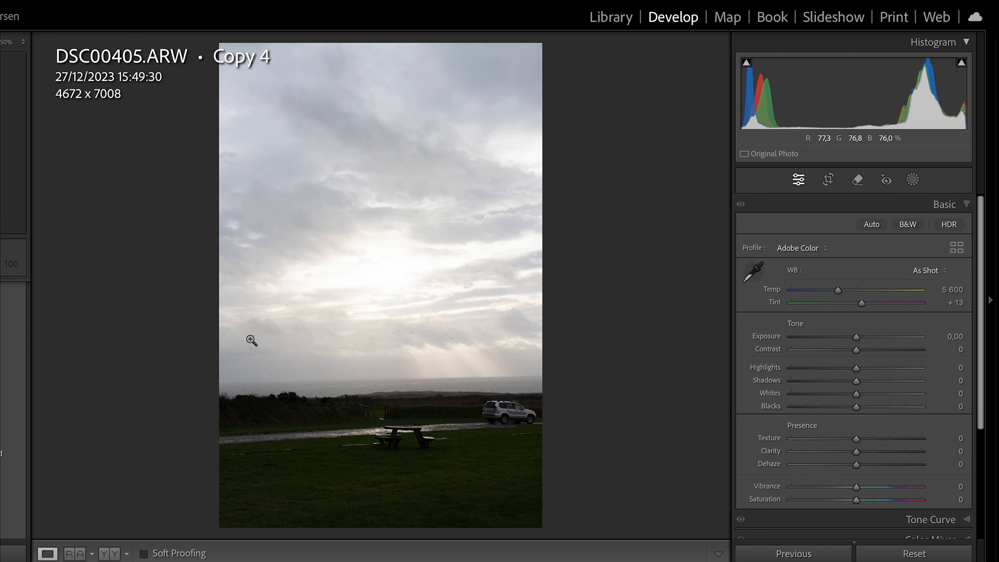
click(833, 182)
click(928, 228)
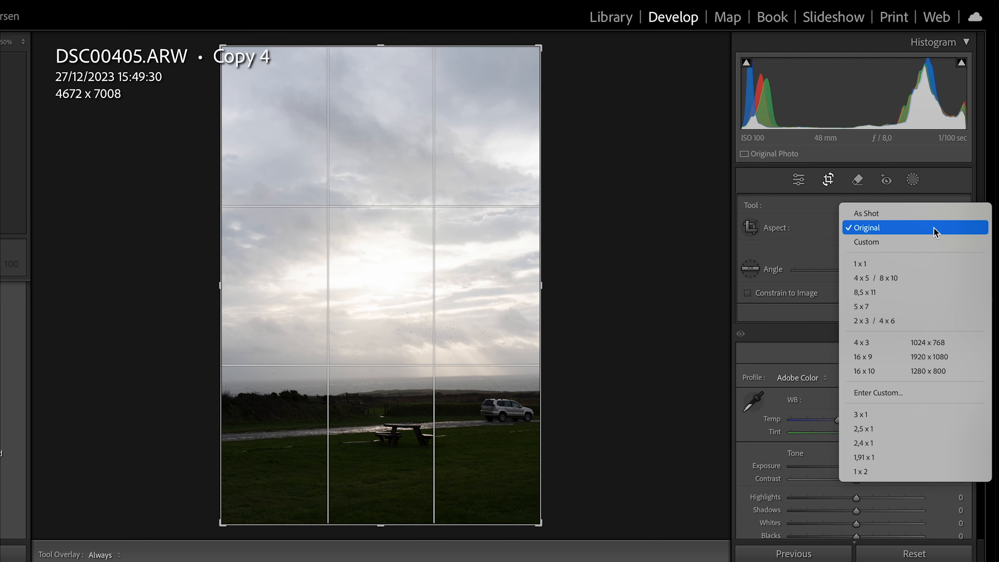
click(901, 277)
drag(358, 312, 337, 163)
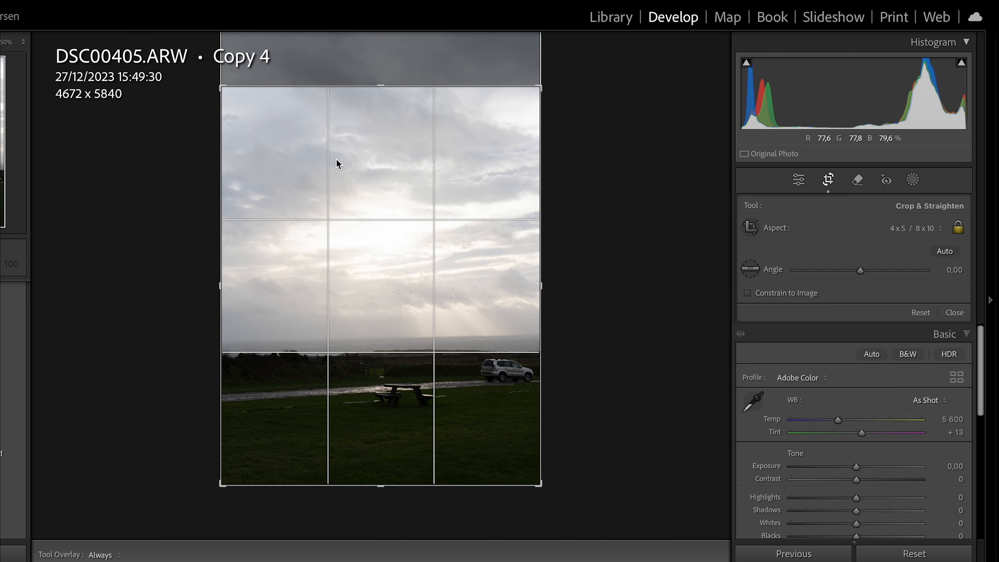
drag(223, 87, 253, 101)
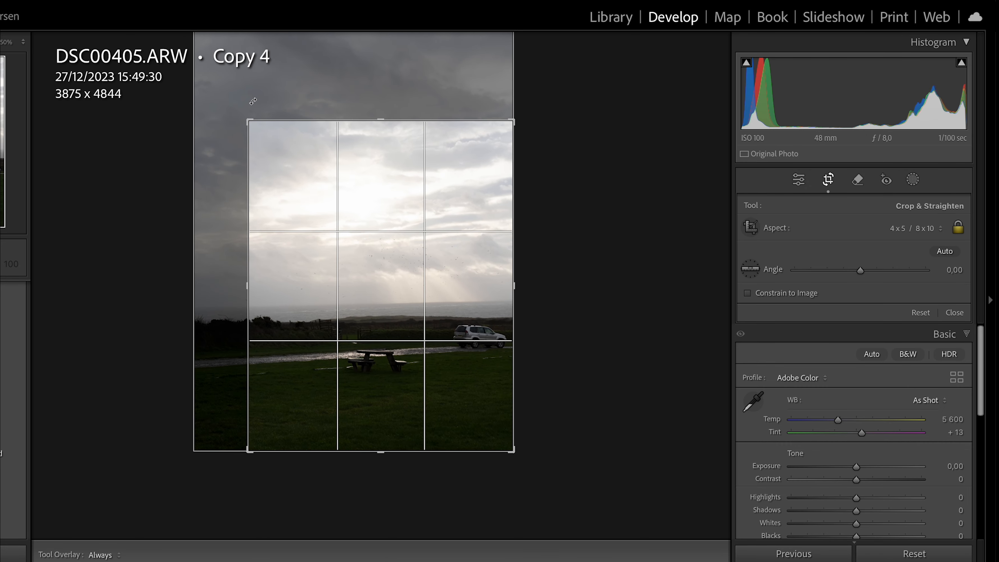
double_click(384, 259)
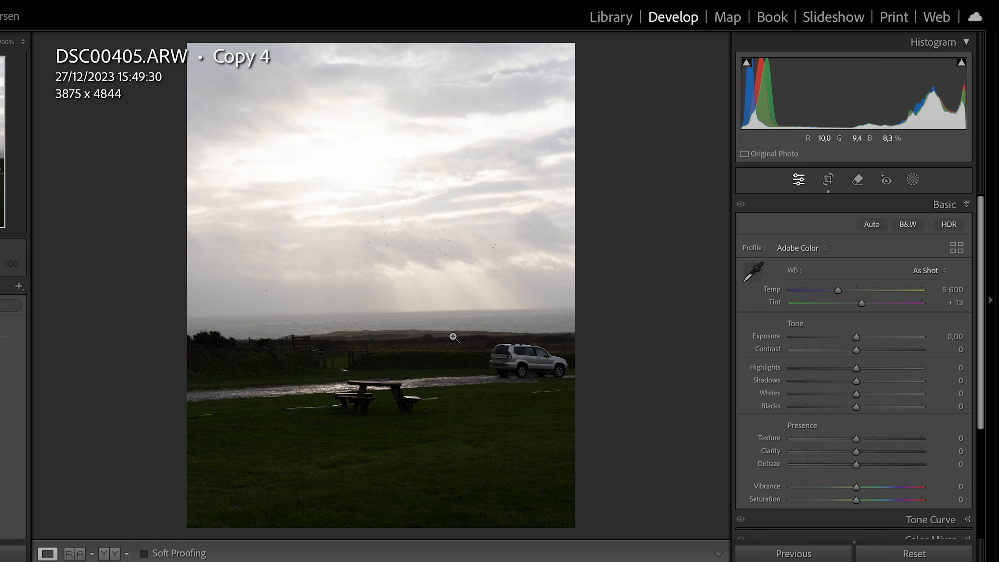
- Brush over the whole parked car with the Remove tool, using Generative AI and a brush size of 50
click(369, 173)
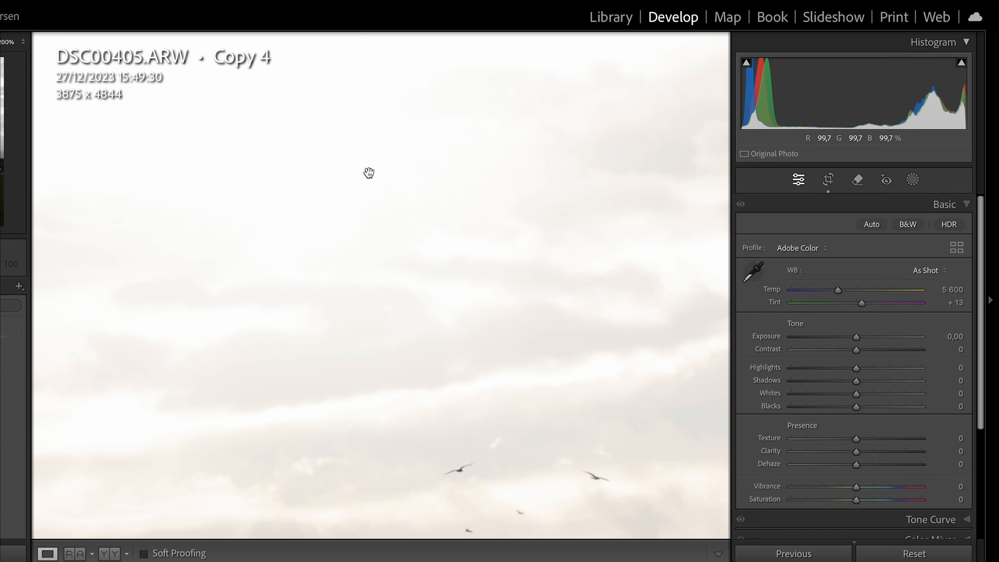
drag(369, 173, 371, 366)
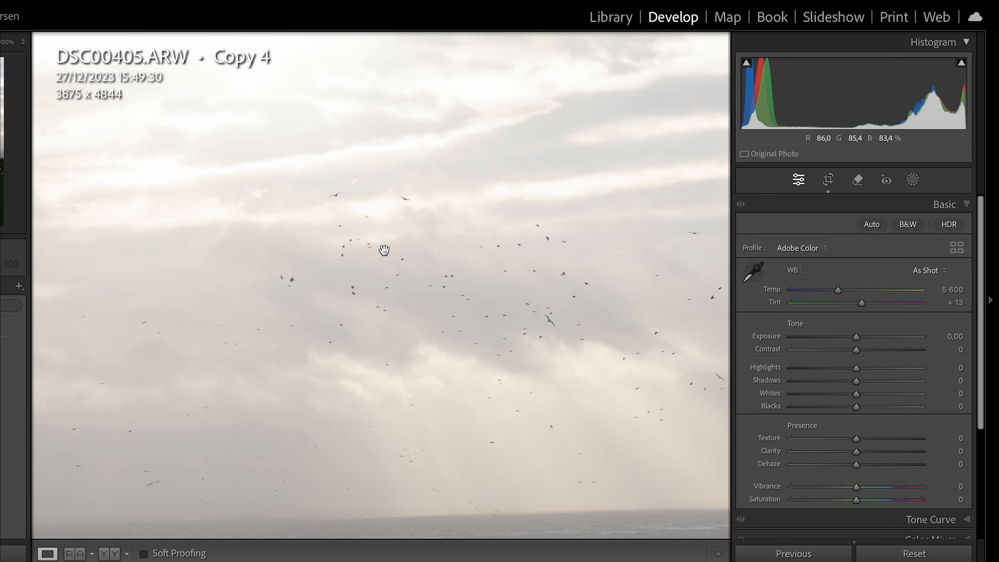
click(459, 330)
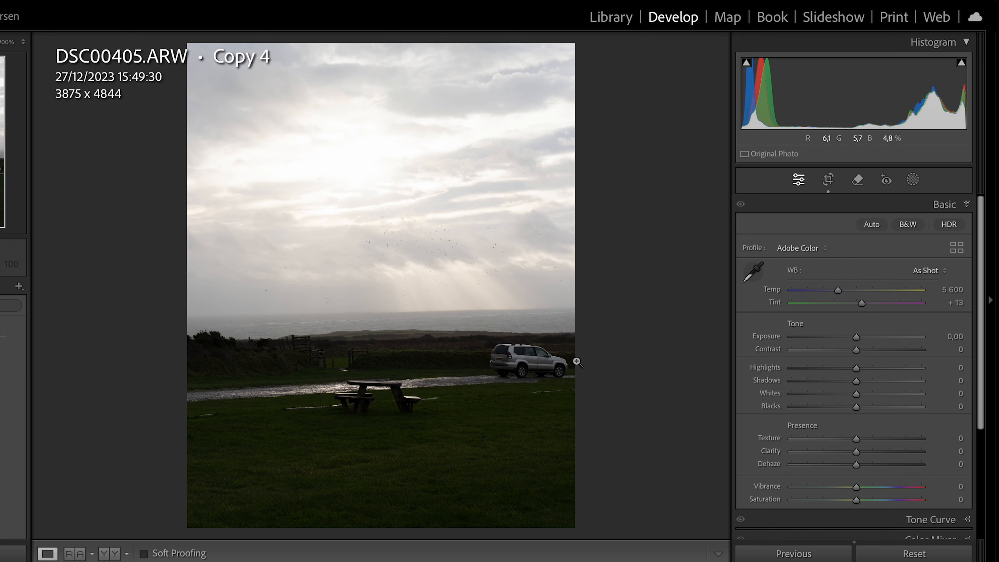
click(531, 367)
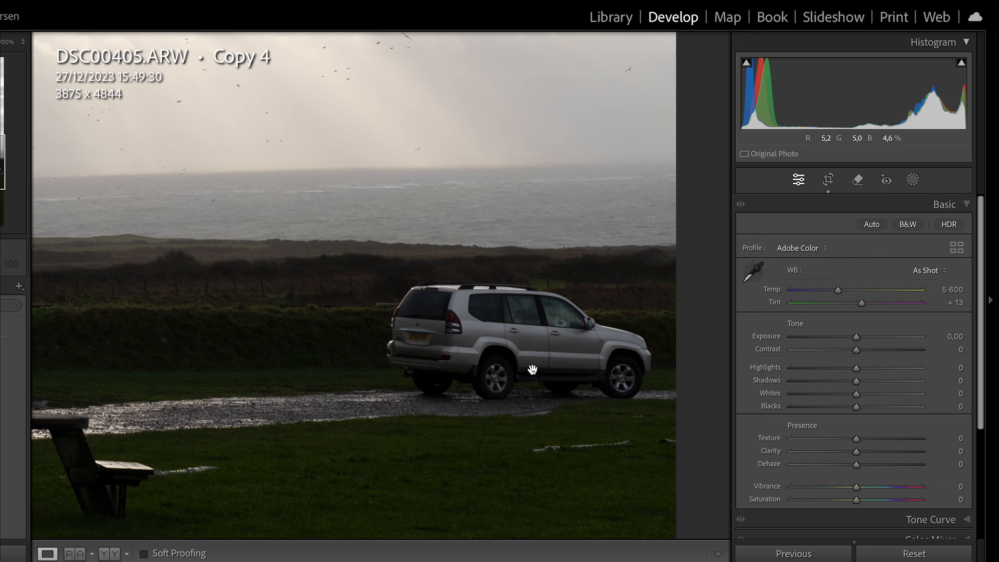
click(532, 370)
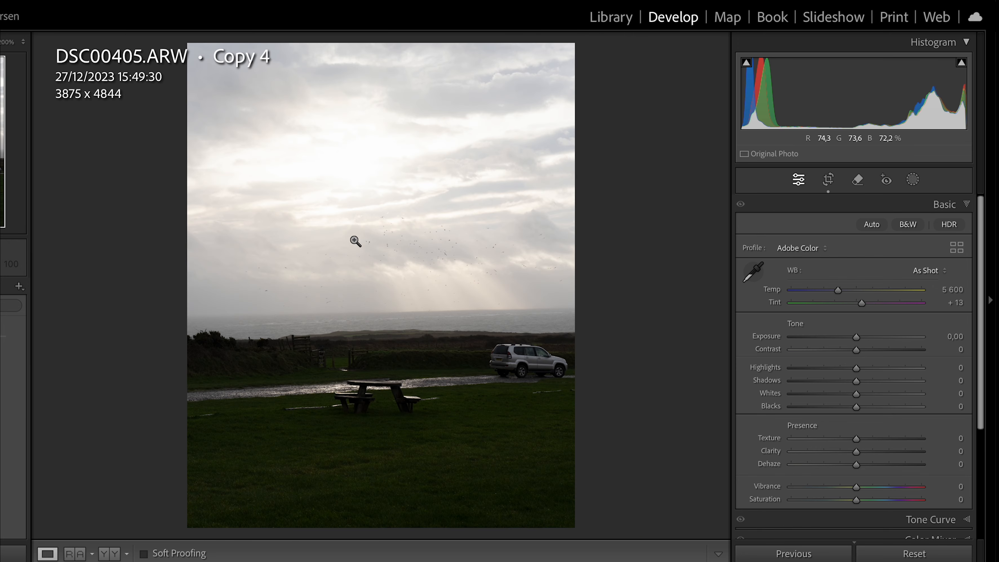
click(913, 181)
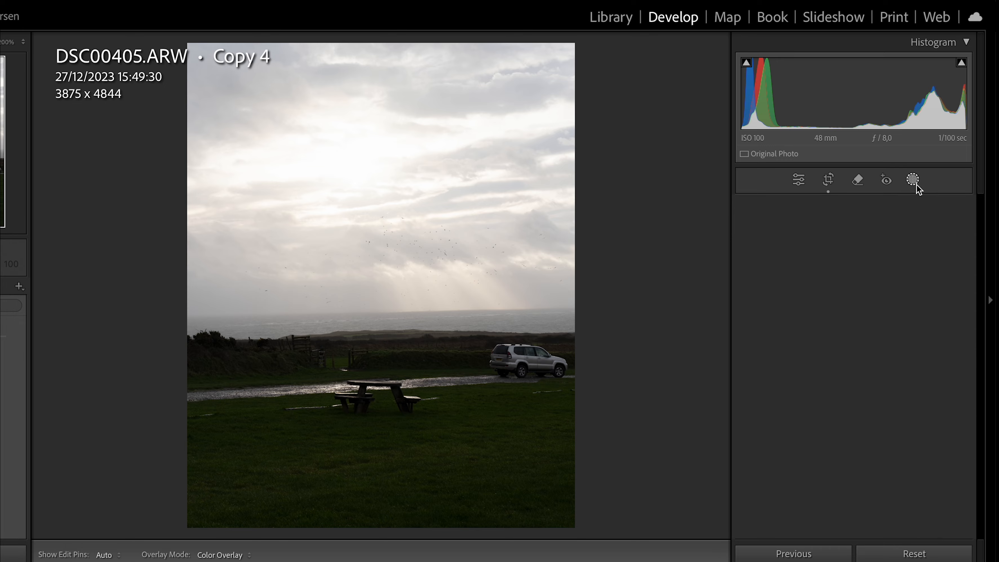
click(857, 180)
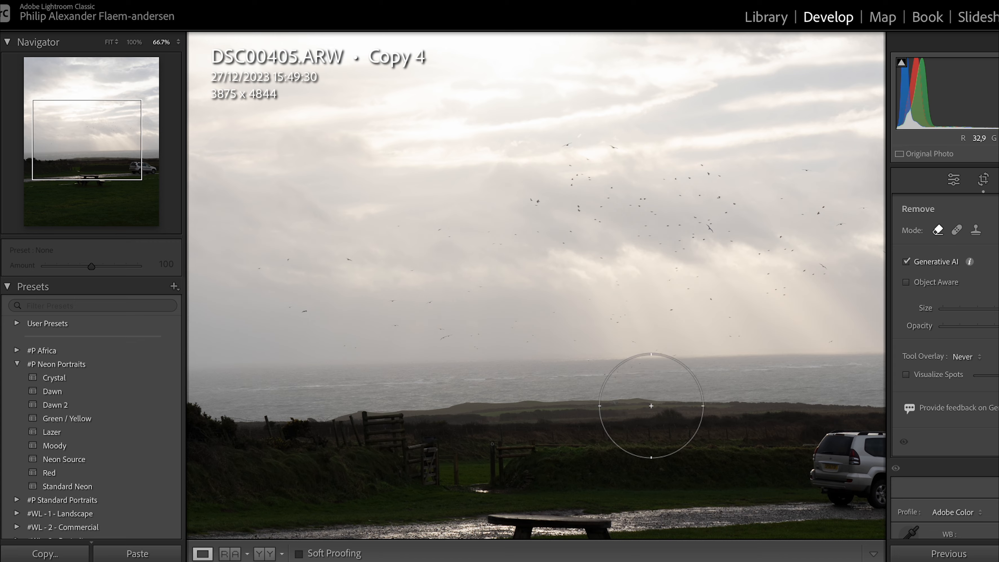
mouse_move(791, 421)
mouse_down()
mouse_move(567, 376)
mouse_move(390, 248)
mouse_up()
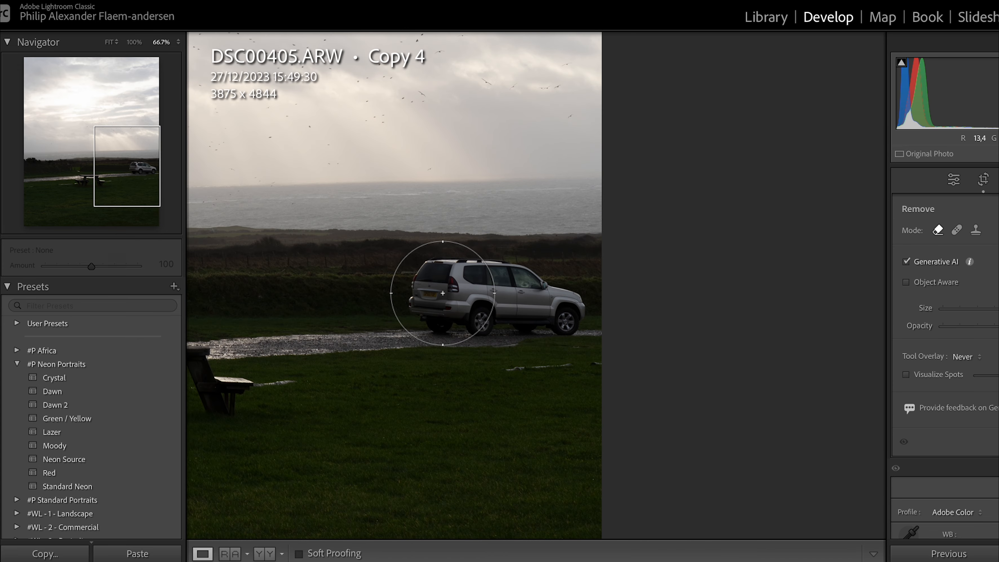
mouse_move(443, 292)
mouse_down()
mouse_move(550, 300)
mouse_move(452, 299)
mouse_move(467, 300)
mouse_up()
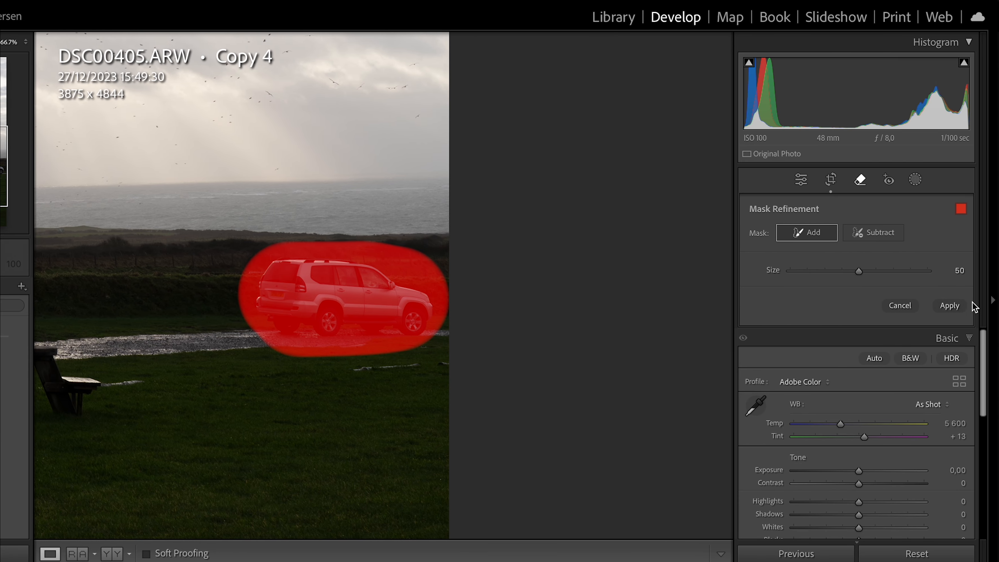
- Refine the removal mask below the car with Subtract and Add, and apply the generative removal, switching to the next variation
click(881, 236)
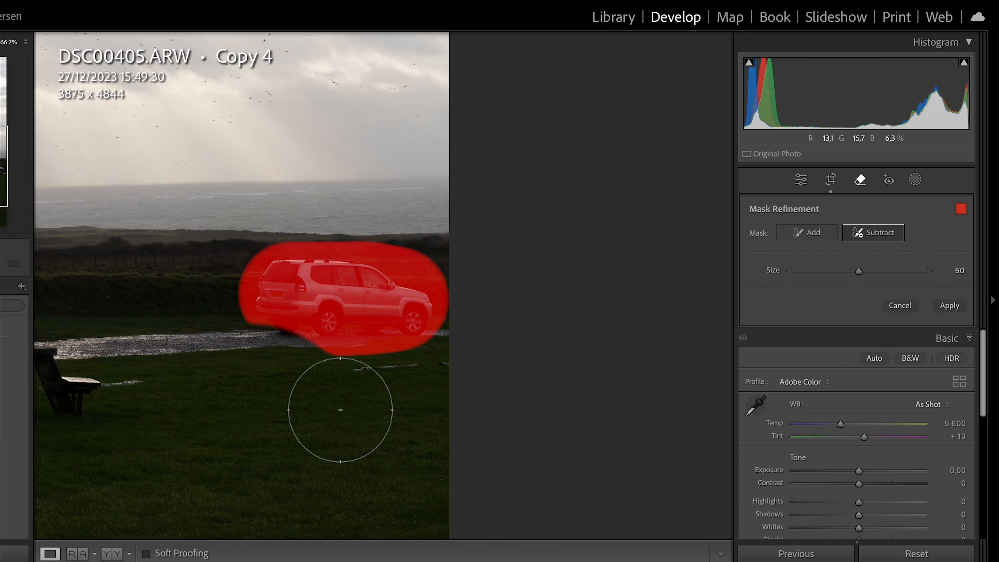
click(805, 236)
drag(350, 314, 321, 310)
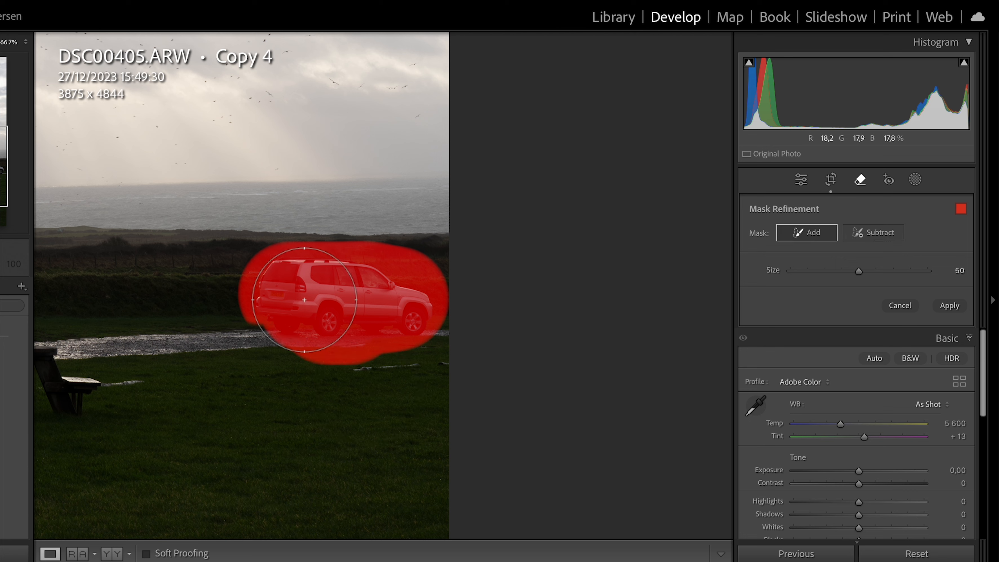
click(949, 306)
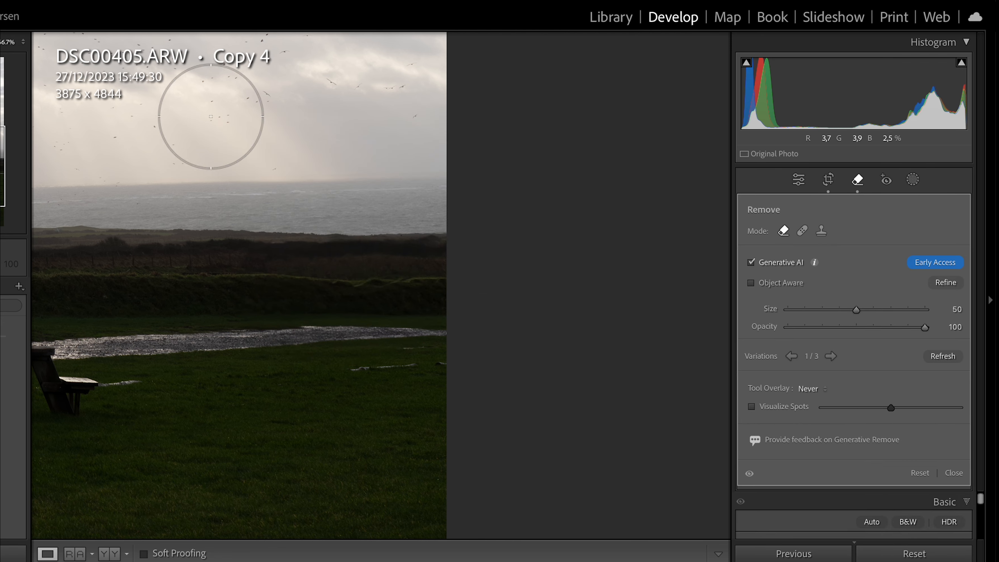
mouse_move(1, 165)
mouse_down()
mouse_move(0, 153)
mouse_move(0, 163)
mouse_up()
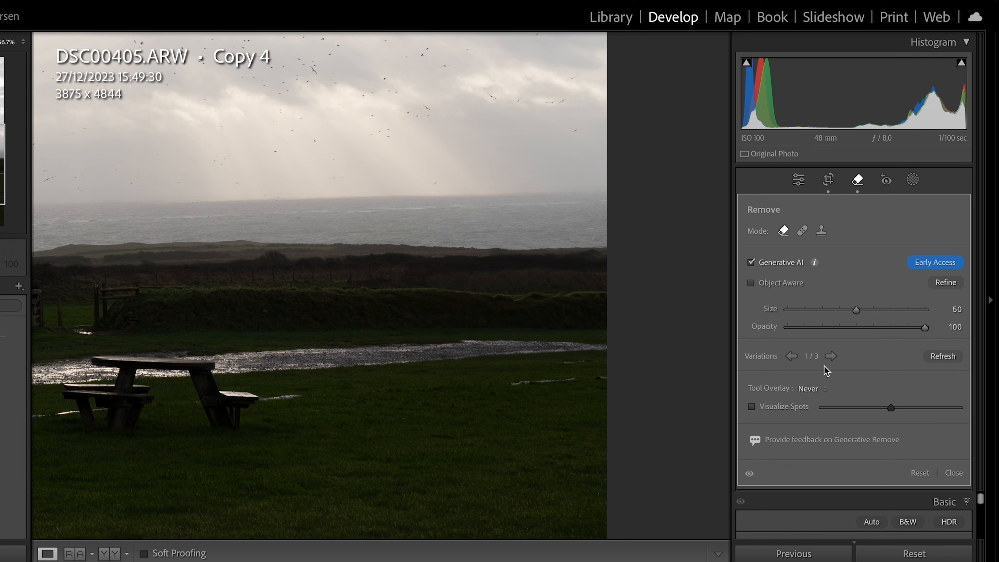
click(830, 356)
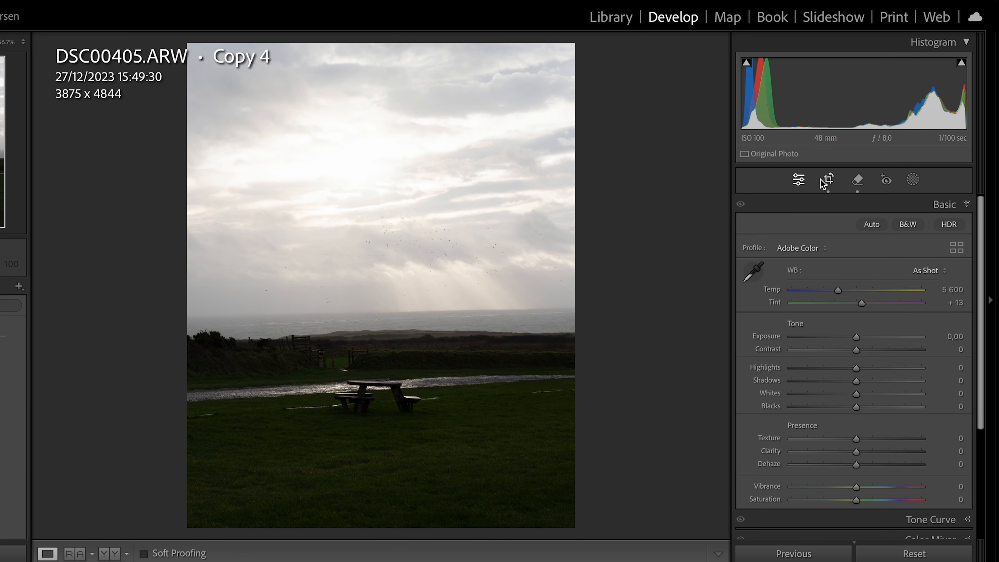
- Enlarge the 4 x 5 crop slightly to about 4020 x 5025 pixels
click(827, 180)
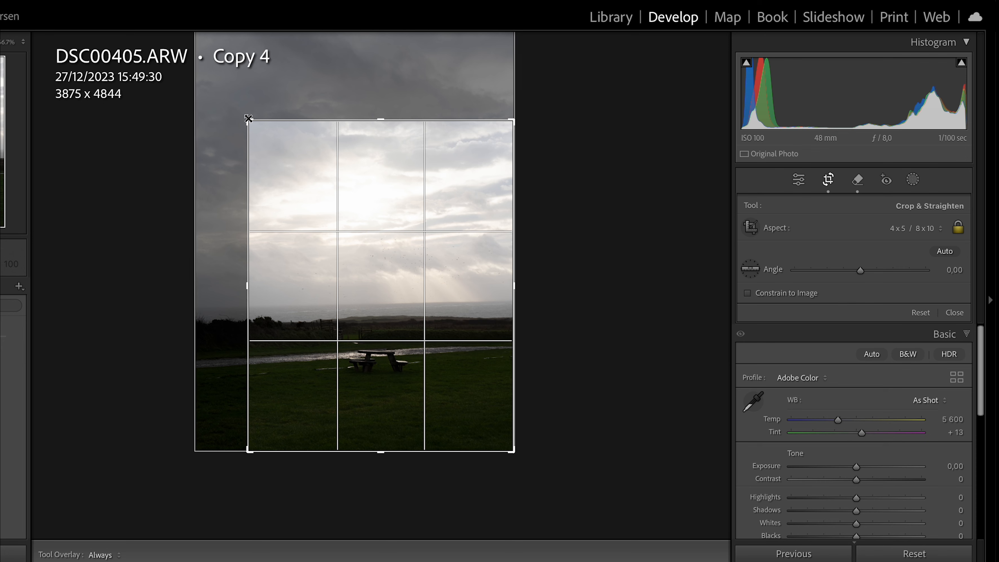
drag(248, 120, 240, 113)
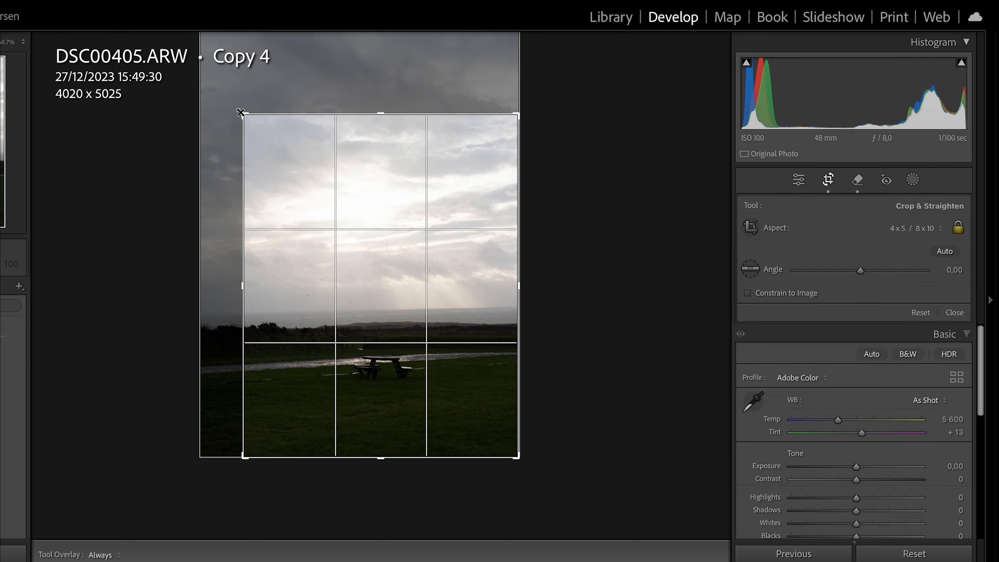
key(Return)
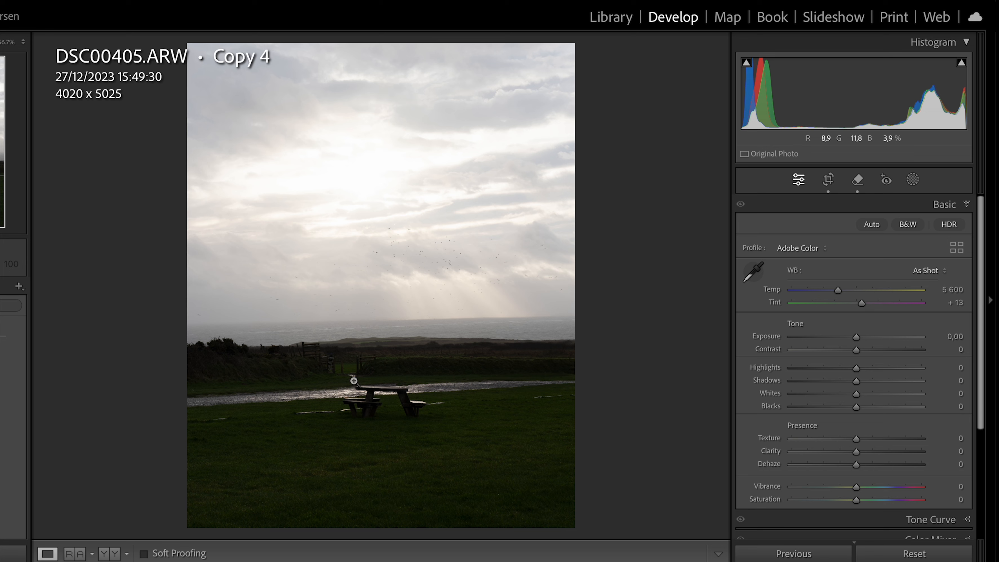
- Set Shadows to +59, Contrast to +40 and Exposure to −0.90 for the whole photo
click(357, 426)
click(601, 371)
drag(857, 380, 890, 376)
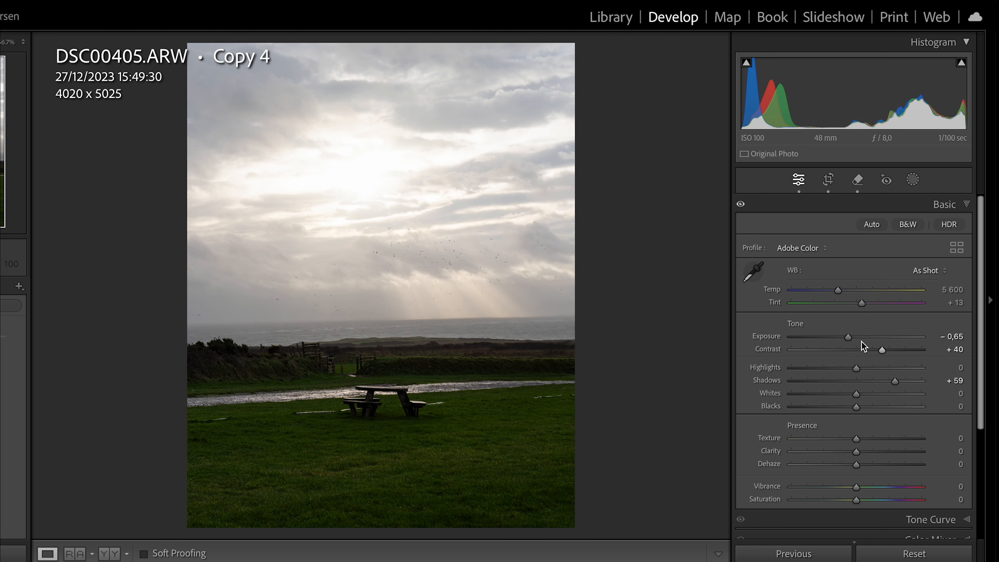
drag(849, 337, 854, 337)
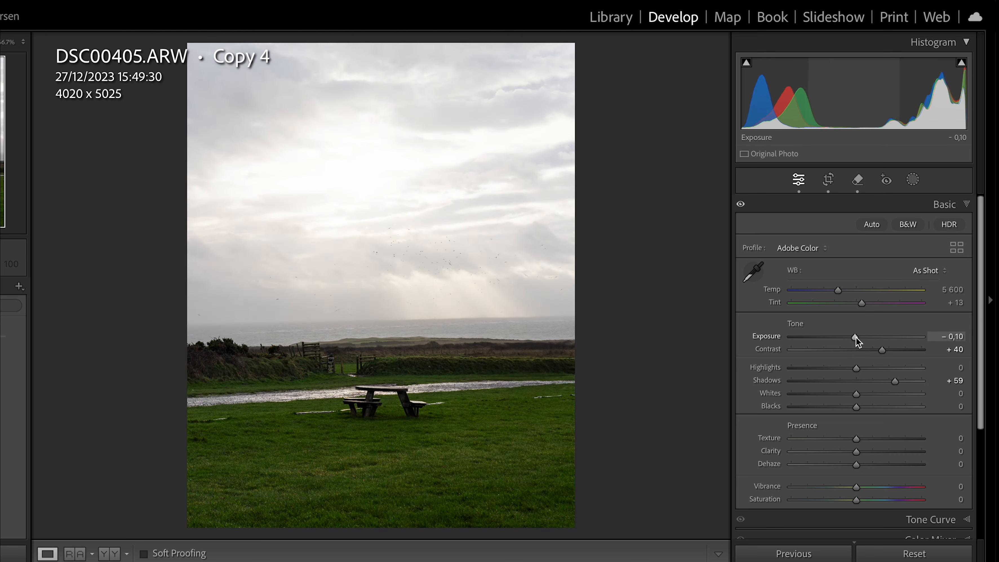
double_click(779, 338)
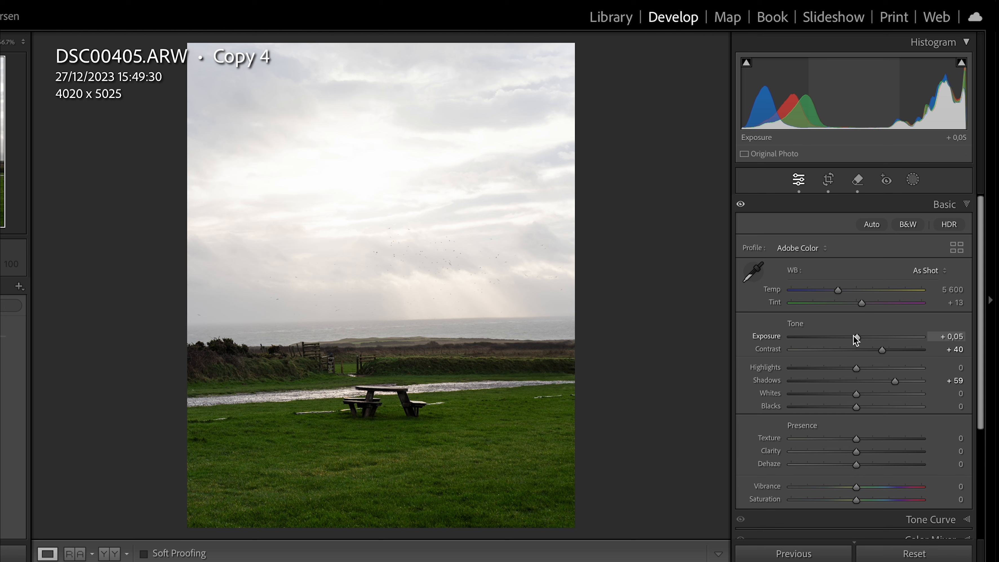
drag(852, 335, 857, 338)
mouse_move(857, 339)
mouse_down()
mouse_move(842, 339)
mouse_move(869, 335)
mouse_move(836, 338)
mouse_move(872, 336)
mouse_move(844, 337)
mouse_up()
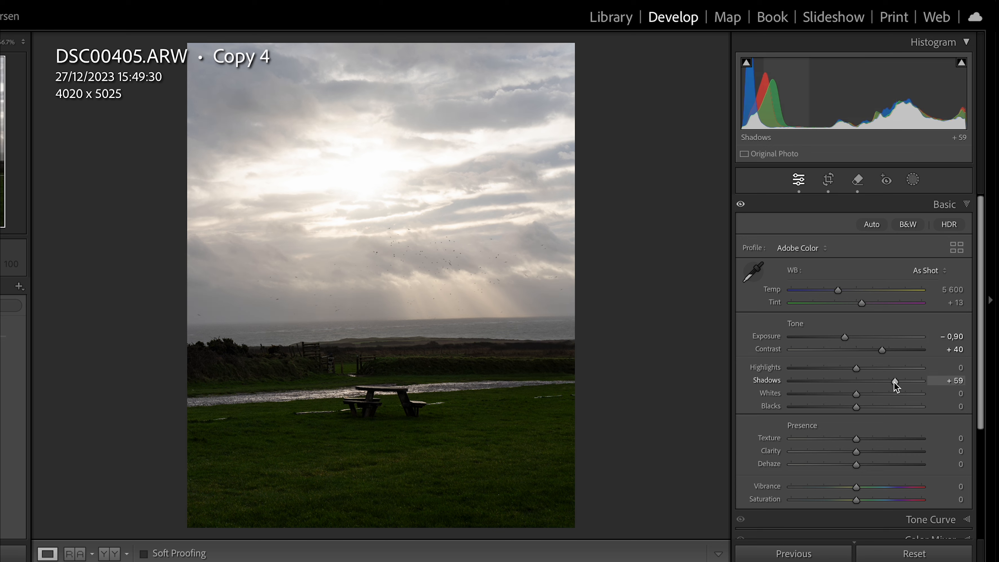
- Refine the tone by setting Blacks to +53, Contrast to +50, Exposure to −0.60 and Shadows to +69
drag(894, 381, 910, 381)
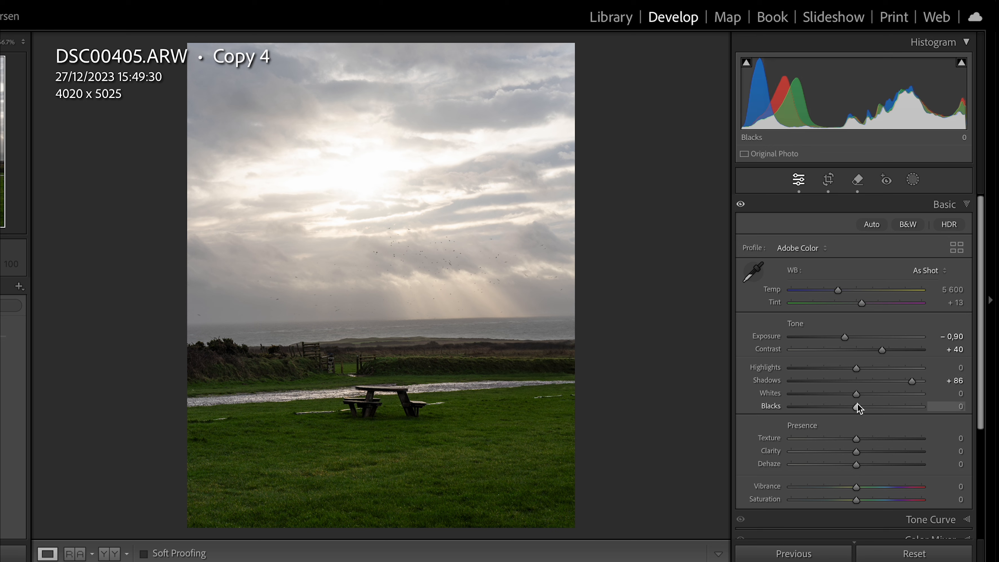
drag(857, 406, 913, 381)
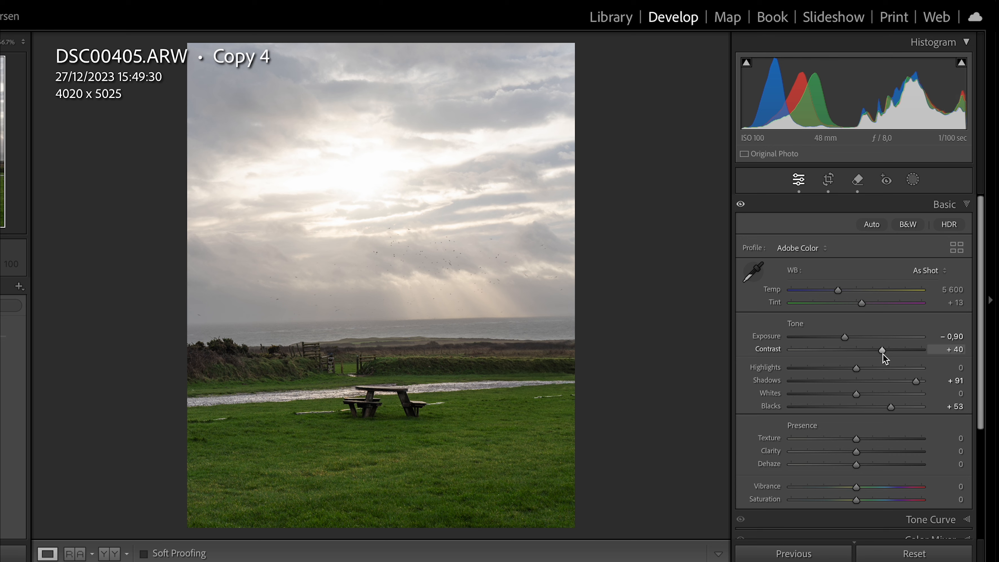
drag(882, 353, 889, 351)
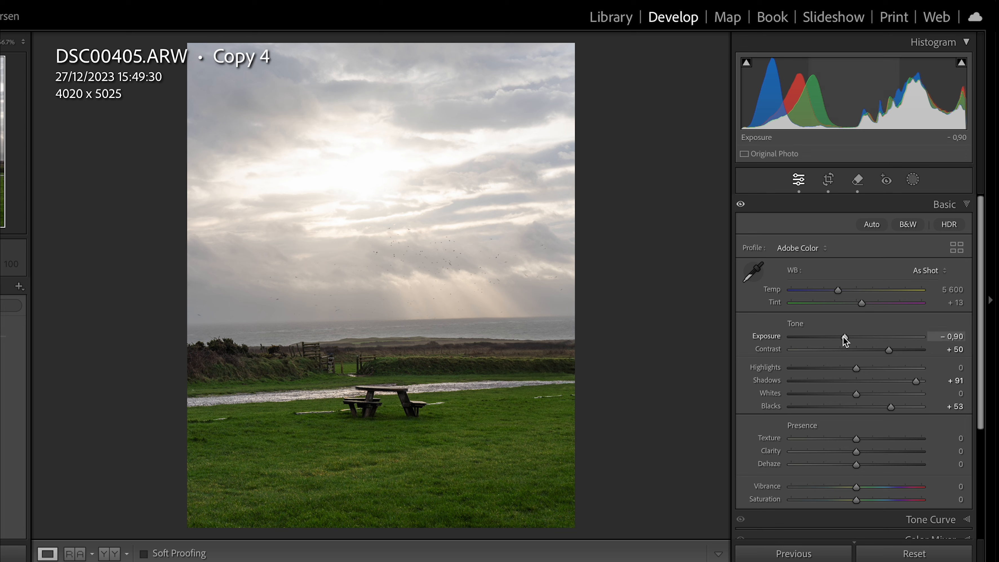
drag(843, 338, 848, 337)
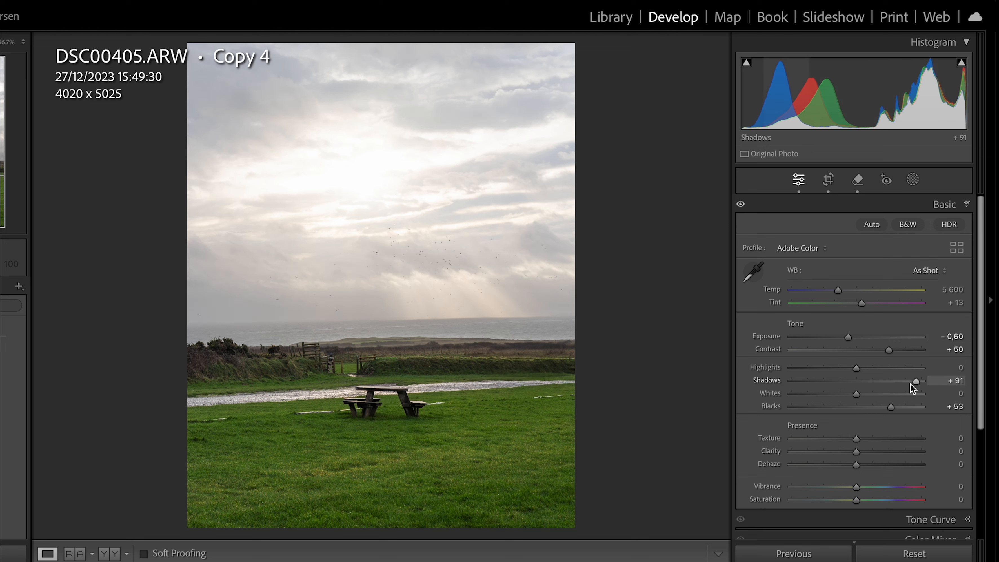
drag(915, 382, 901, 381)
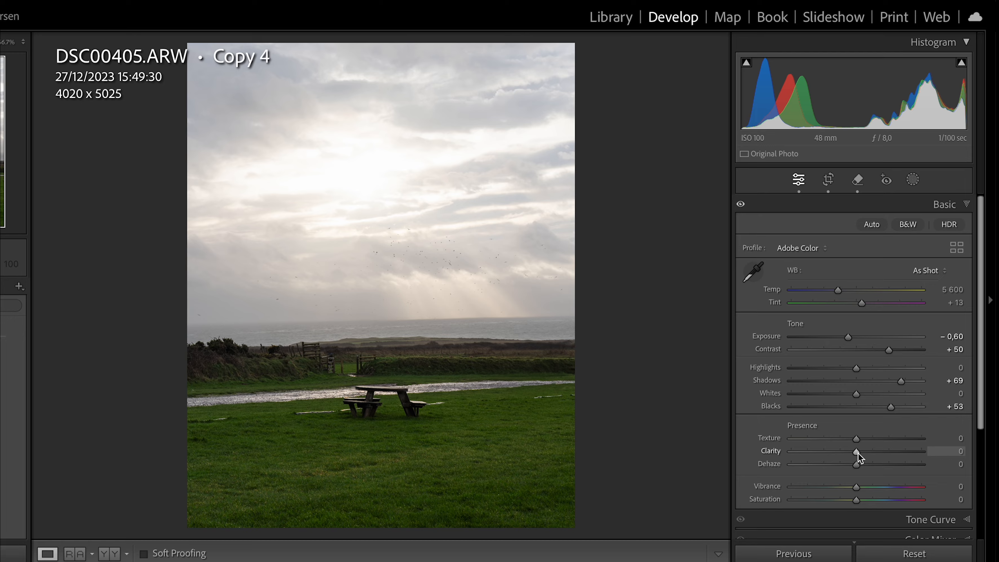
- Set Clarity to −15, checking the effect on the grass up close
click(323, 480)
drag(323, 480, 452, 332)
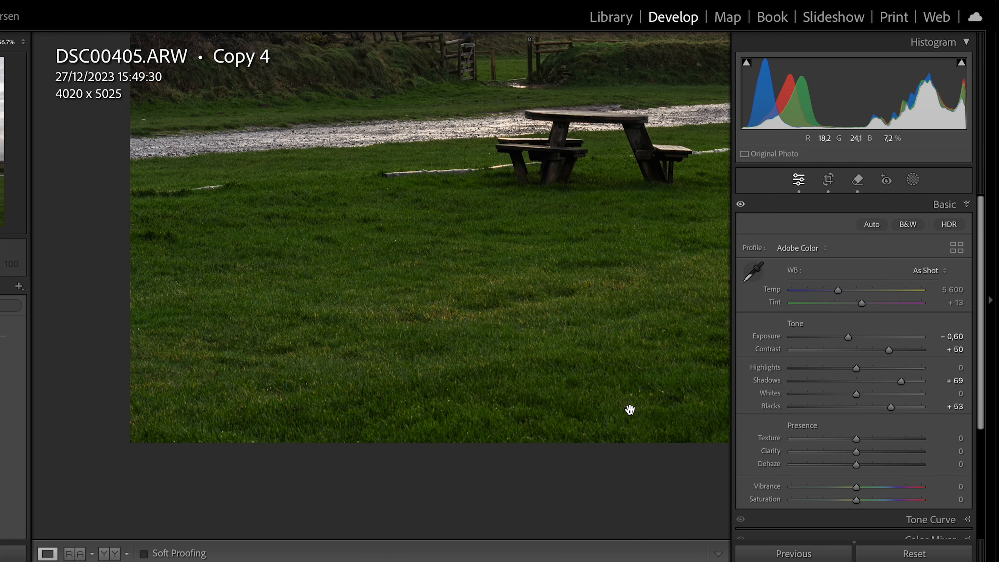
mouse_move(856, 453)
mouse_down()
mouse_move(818, 453)
mouse_move(870, 452)
mouse_move(846, 452)
mouse_up()
click(620, 412)
click(505, 319)
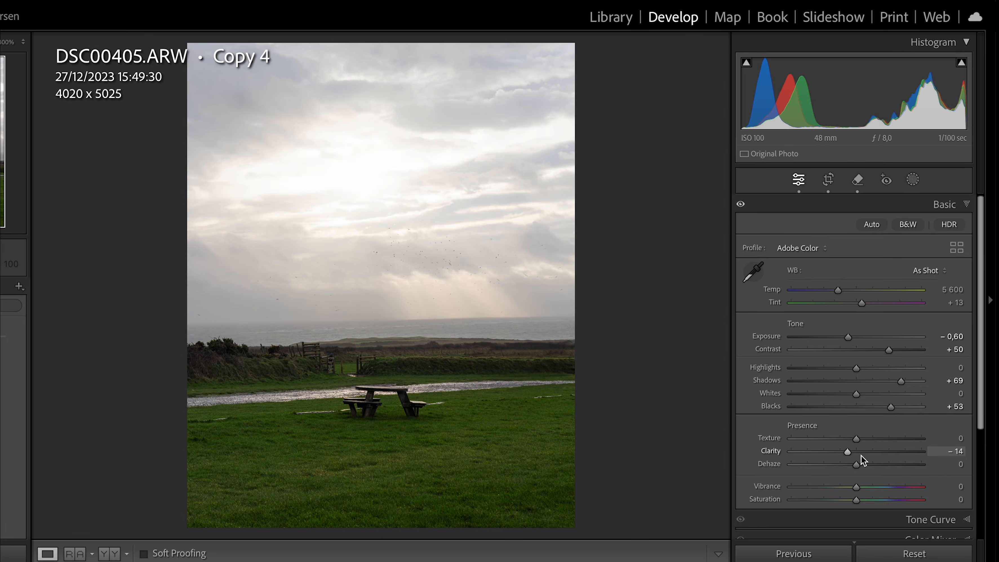
drag(850, 454, 848, 452)
click(286, 386)
drag(287, 387, 288, 365)
click(289, 366)
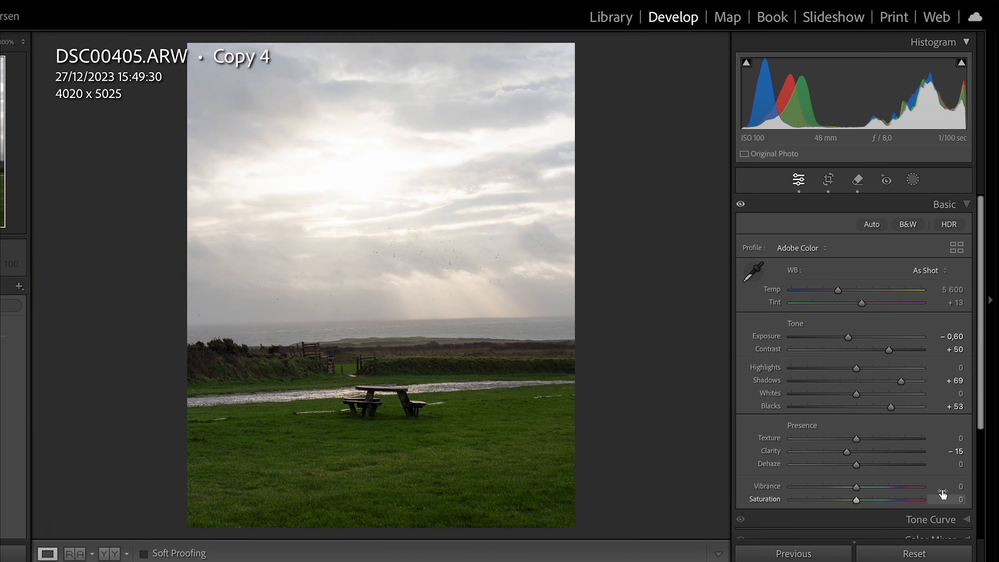
- Set Texture to −5, trying a stronger positive value first and checking the grass up close
click(456, 477)
drag(415, 354, 437, 468)
key(ctrl+minus)
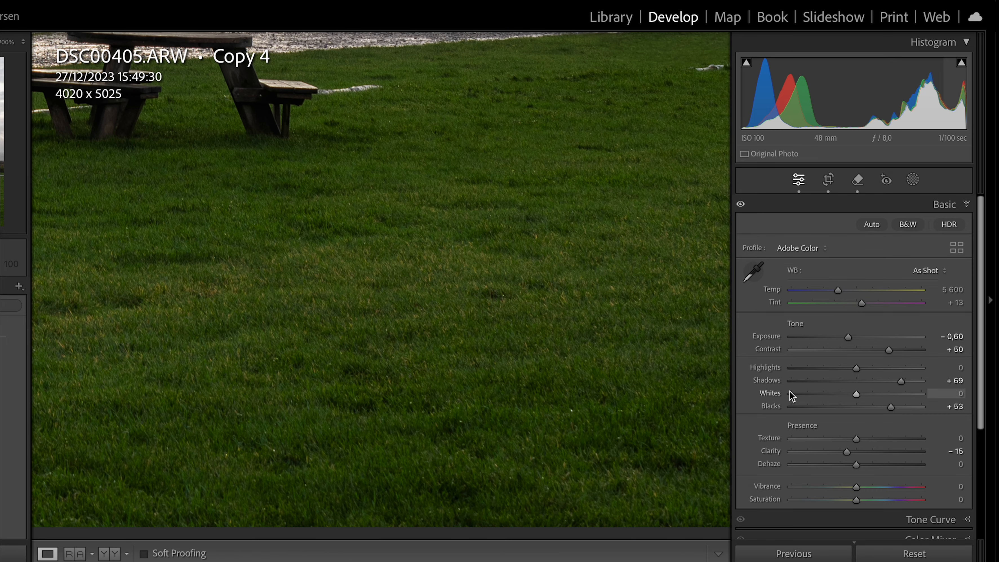
drag(856, 438, 888, 439)
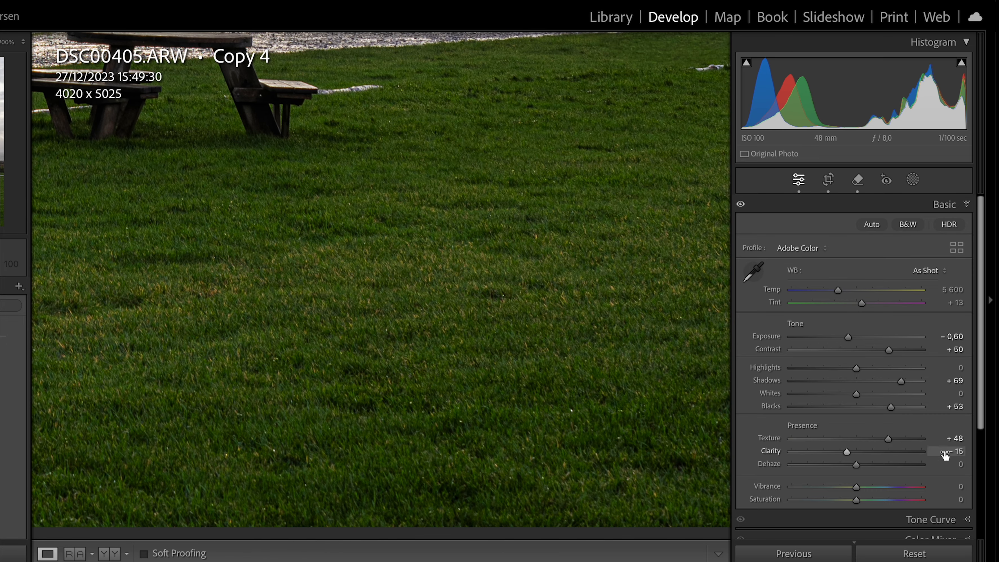
drag(887, 439, 850, 443)
click(388, 319)
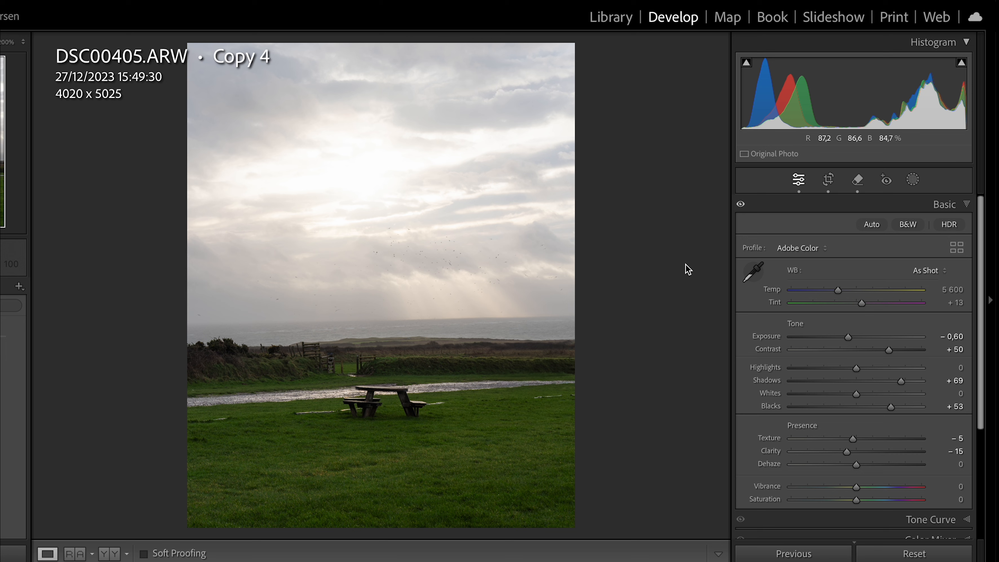
- Set Vibrance to +64 and Saturation to −11 for the whole photo
mouse_move(857, 489)
mouse_down()
mouse_move(895, 485)
mouse_move(847, 499)
mouse_up()
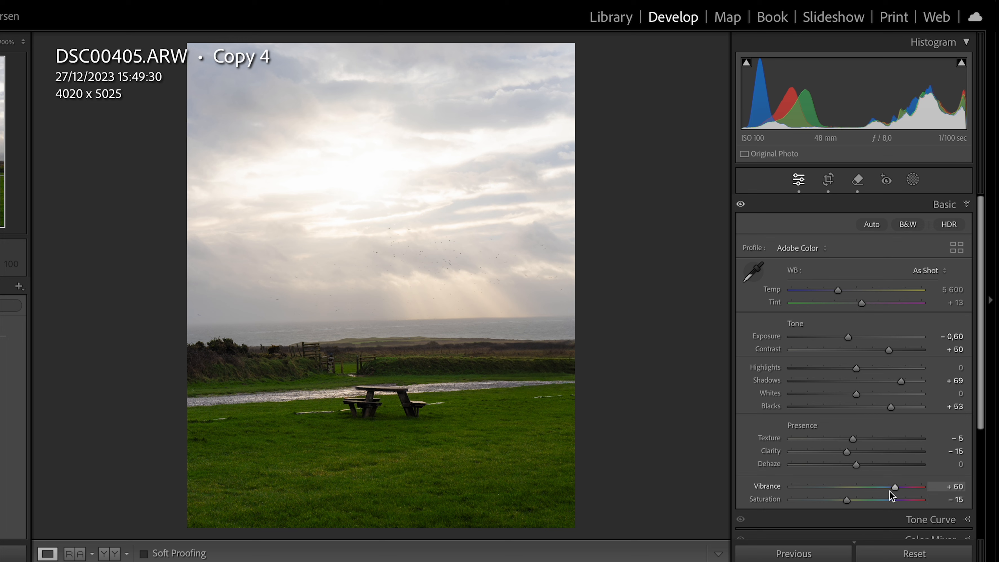
click(849, 498)
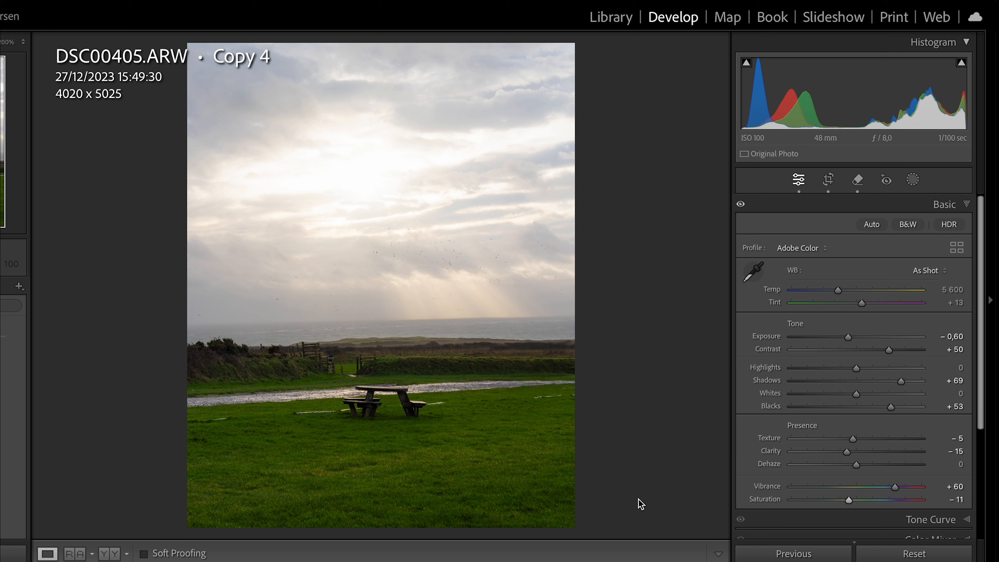
click(897, 487)
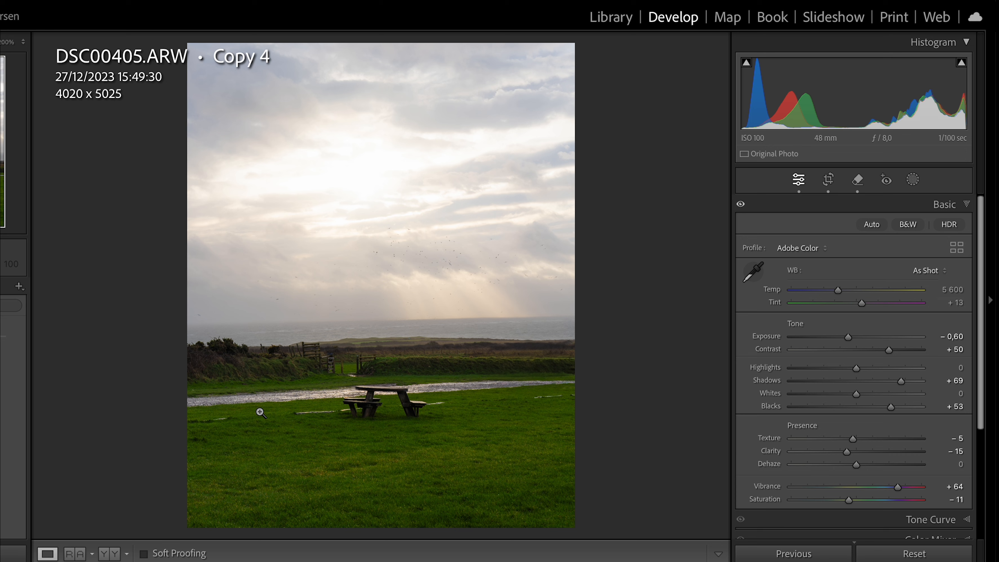
click(286, 235)
click(297, 223)
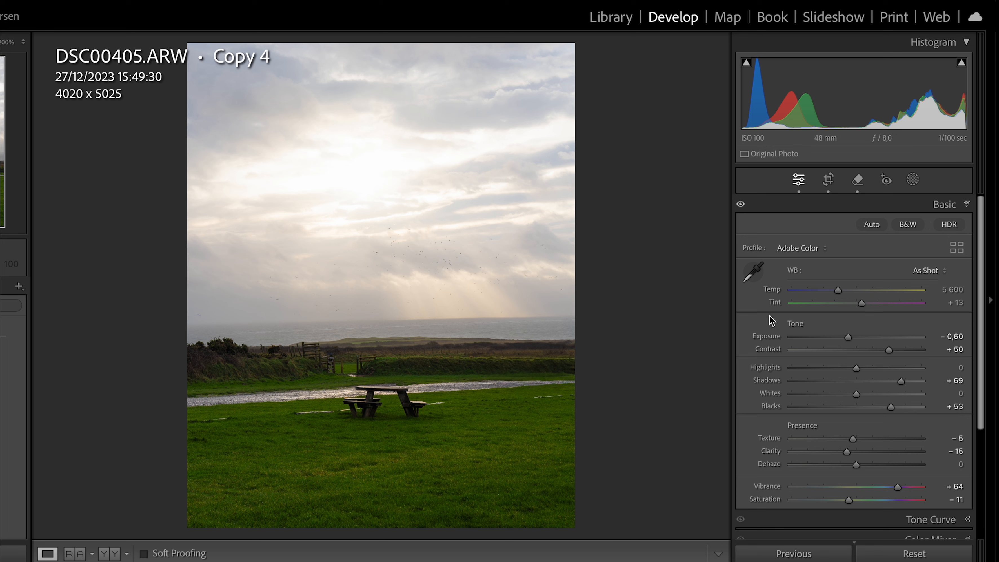
- Warm the white balance to Temp 6843 and Tint +10, then compare the photo with Copy 3
drag(839, 291, 859, 302)
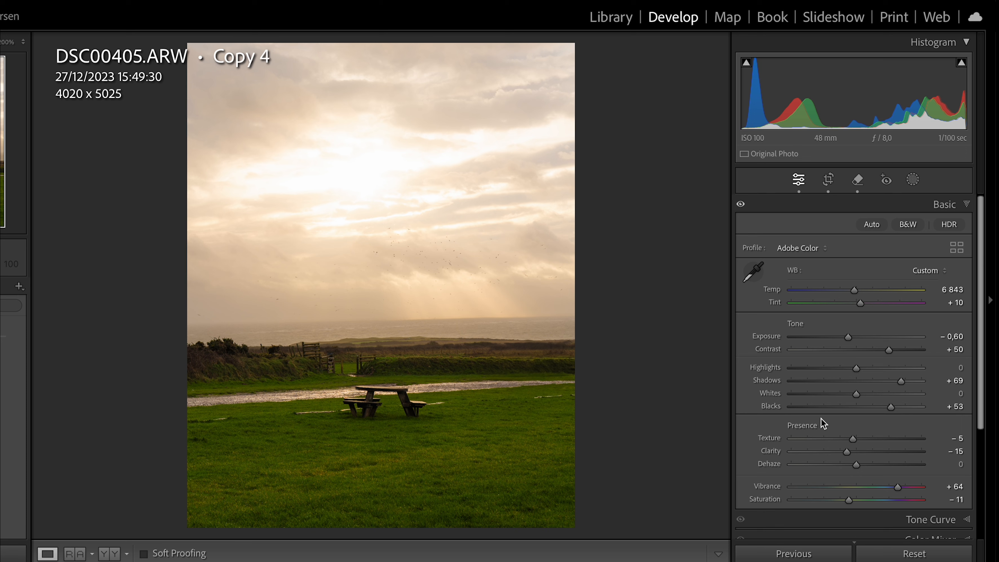
key(Left)
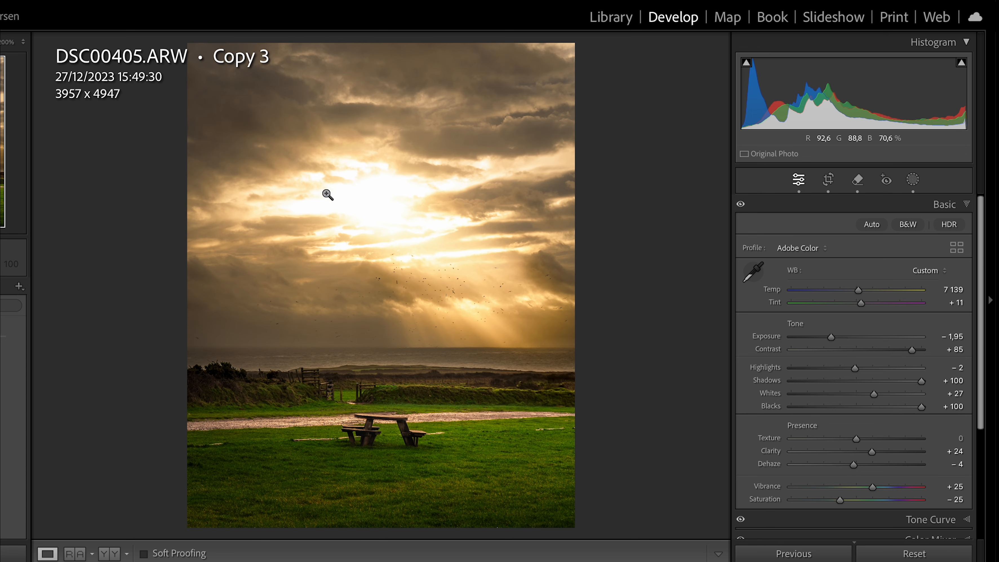
key(Right)
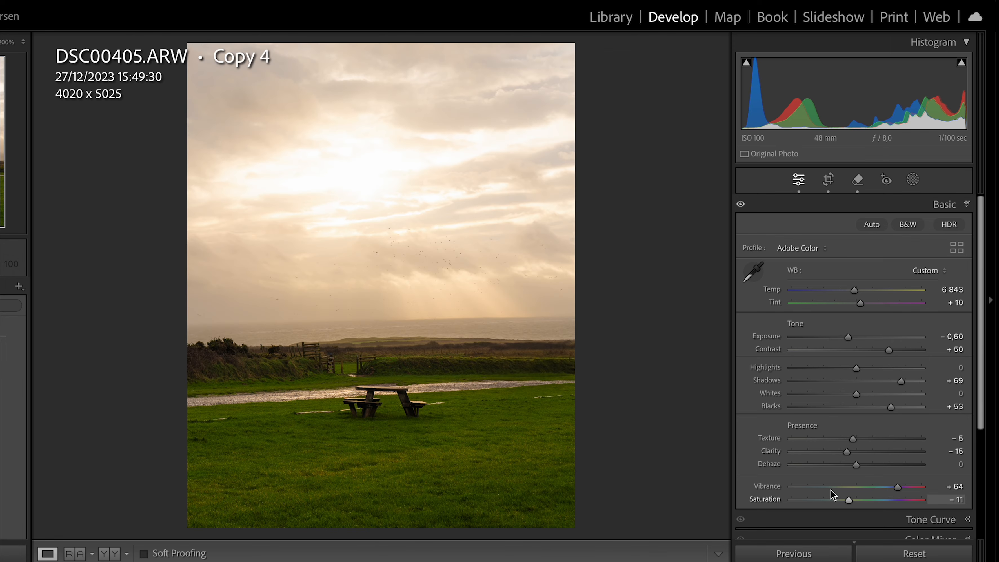
- Try Dehaze at +97, reset it and set it to +41, then try Clarity at +100 and undo that change
drag(855, 466, 920, 465)
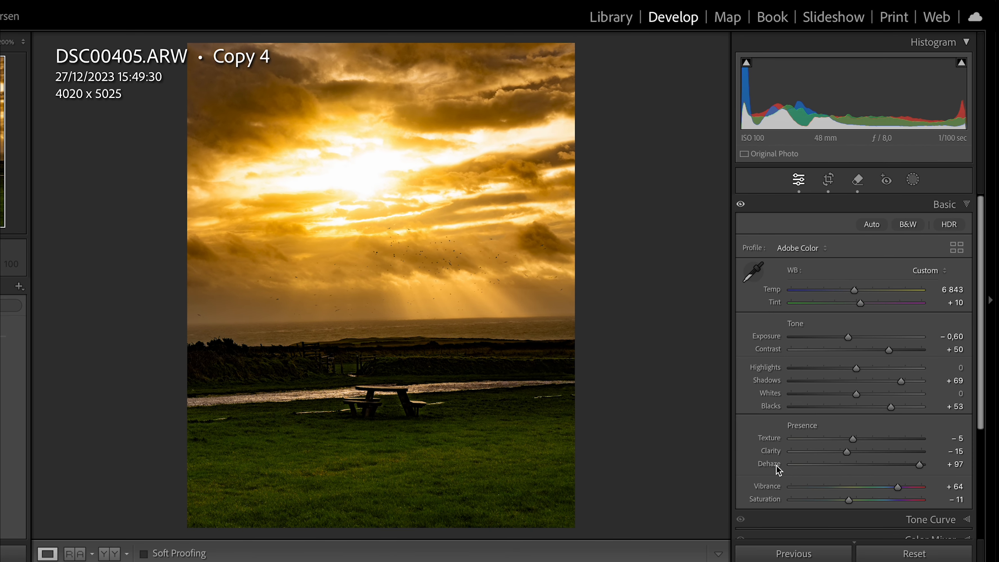
double_click(775, 464)
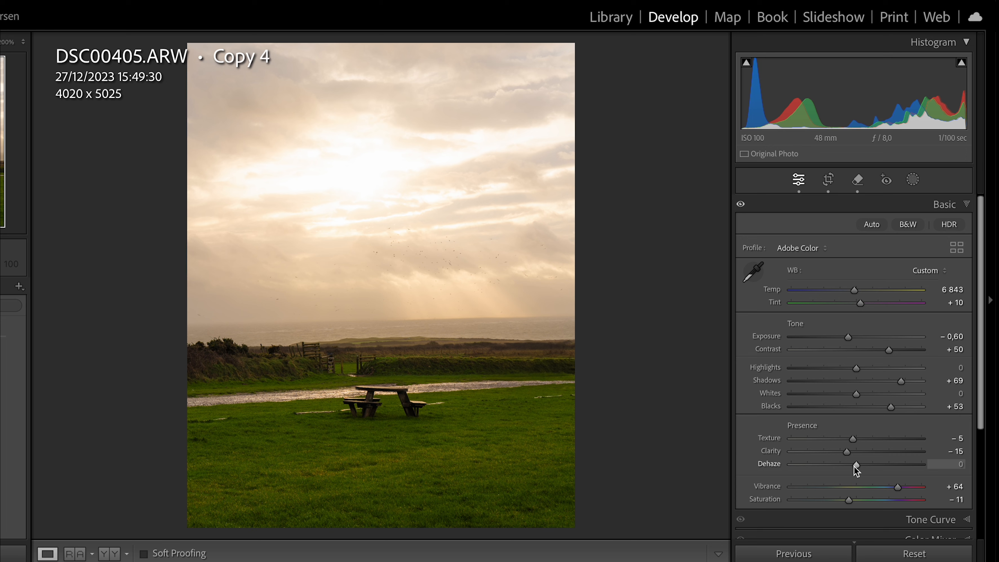
drag(855, 466, 885, 468)
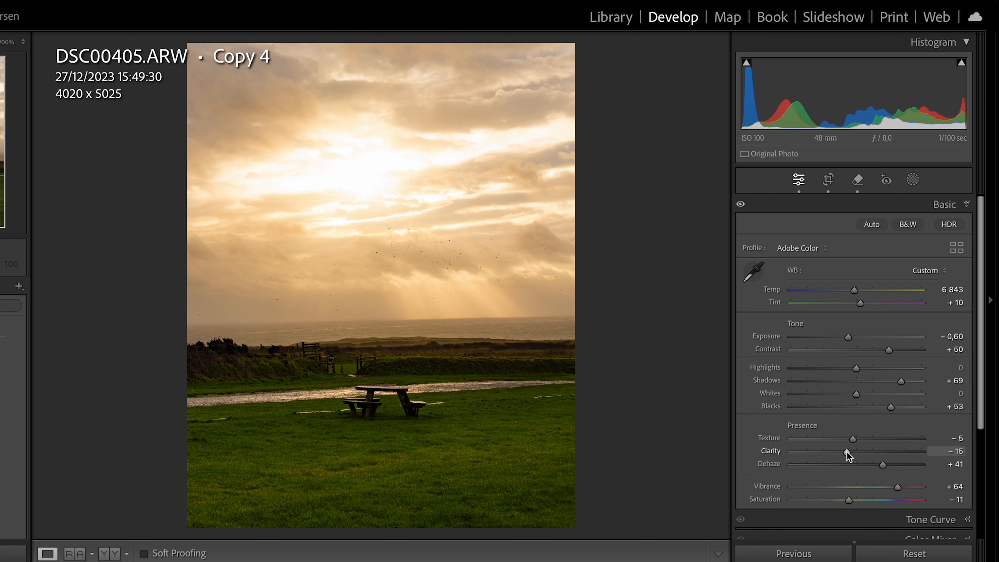
drag(846, 451, 934, 454)
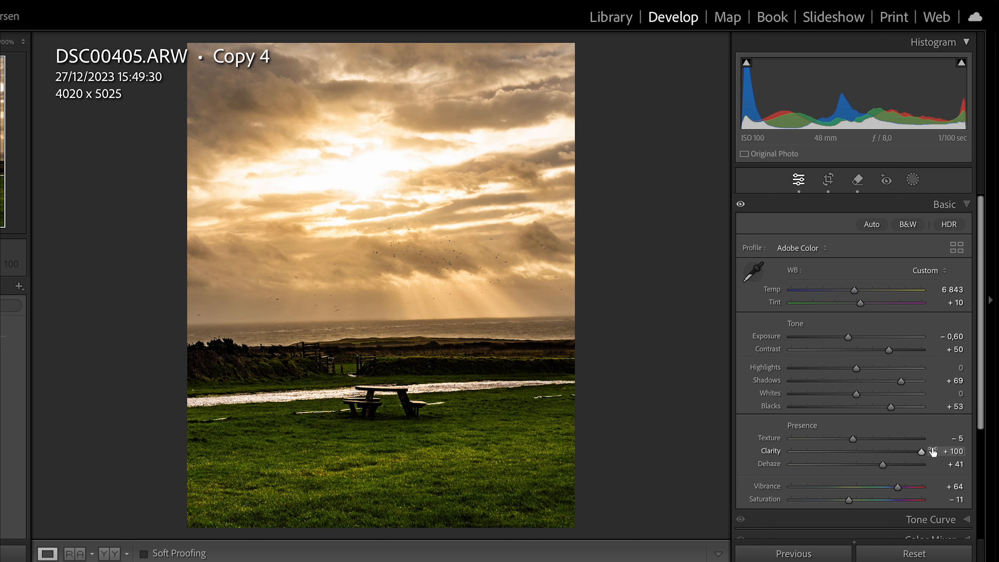
key(ctrl+z)
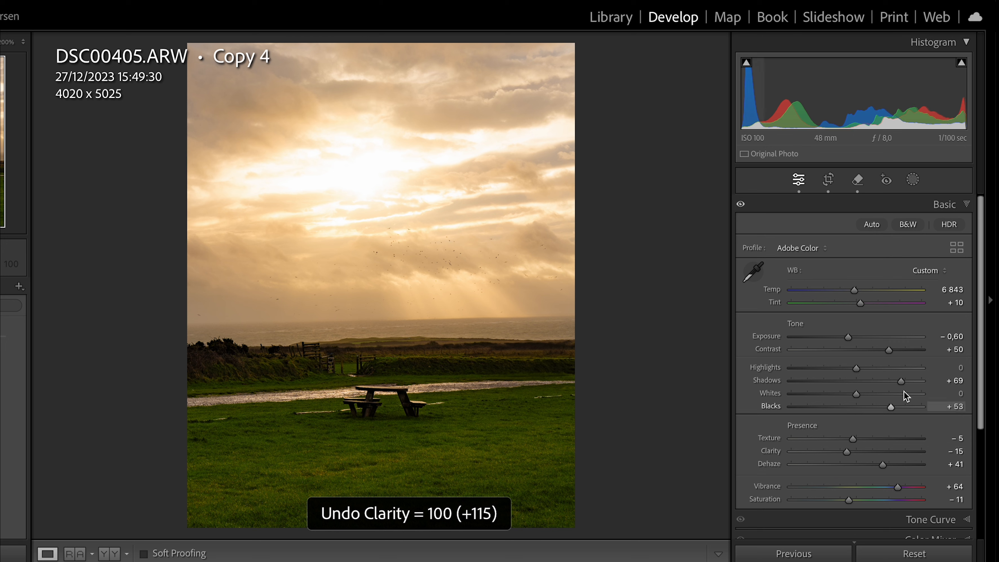
- Set Contrast to +16, Shadows to +86, Exposure to −1.25 and Highlights to +10, checking the bright sky up close
drag(890, 350, 913, 376)
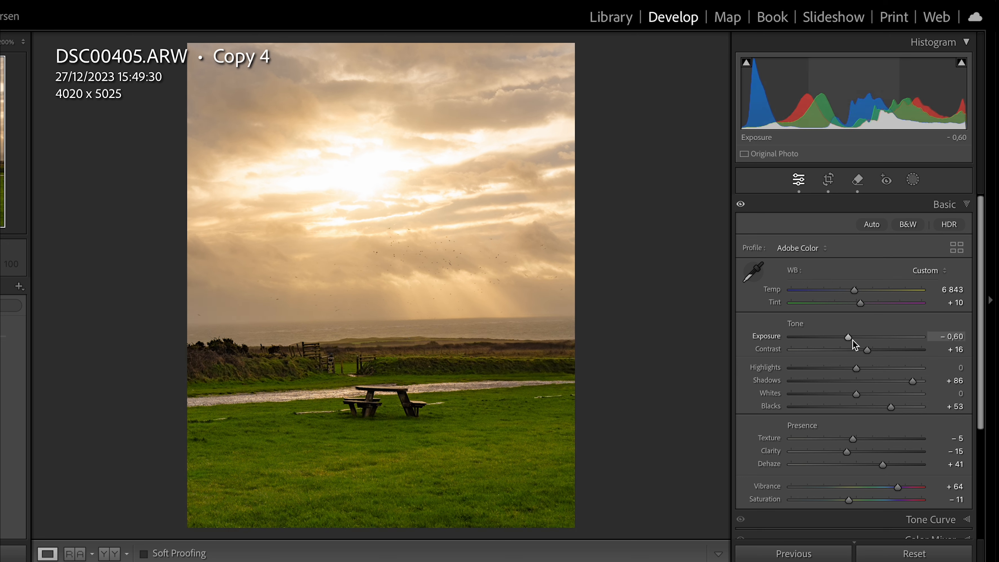
mouse_move(852, 339)
mouse_down()
mouse_move(833, 336)
mouse_move(846, 341)
mouse_up()
click(367, 179)
click(300, 149)
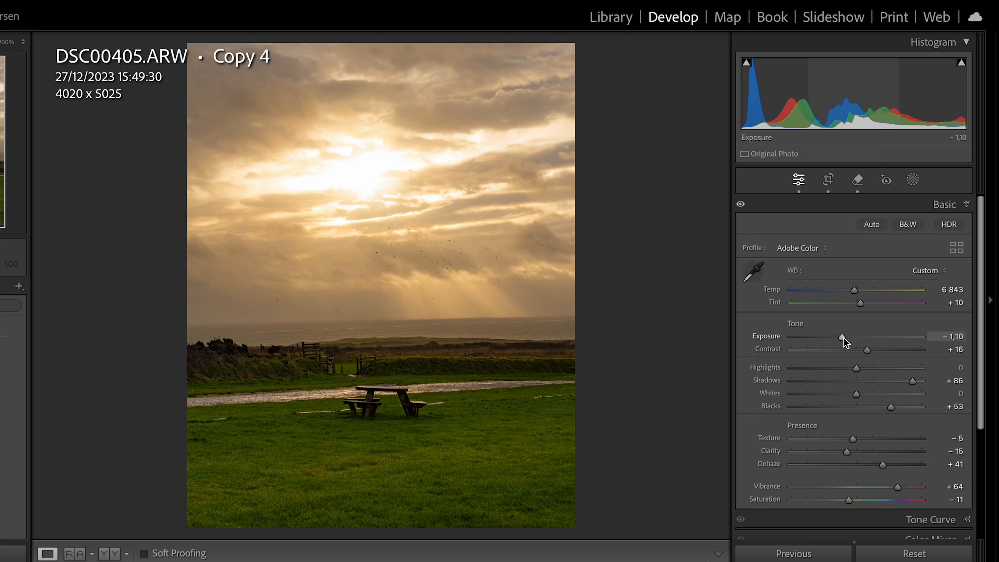
drag(843, 337, 863, 367)
click(362, 188)
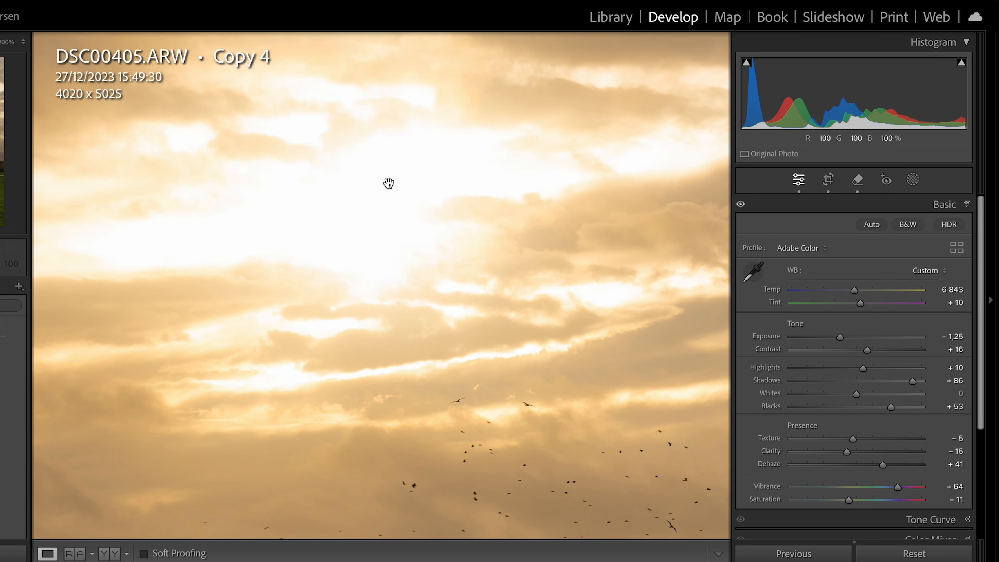
click(588, 349)
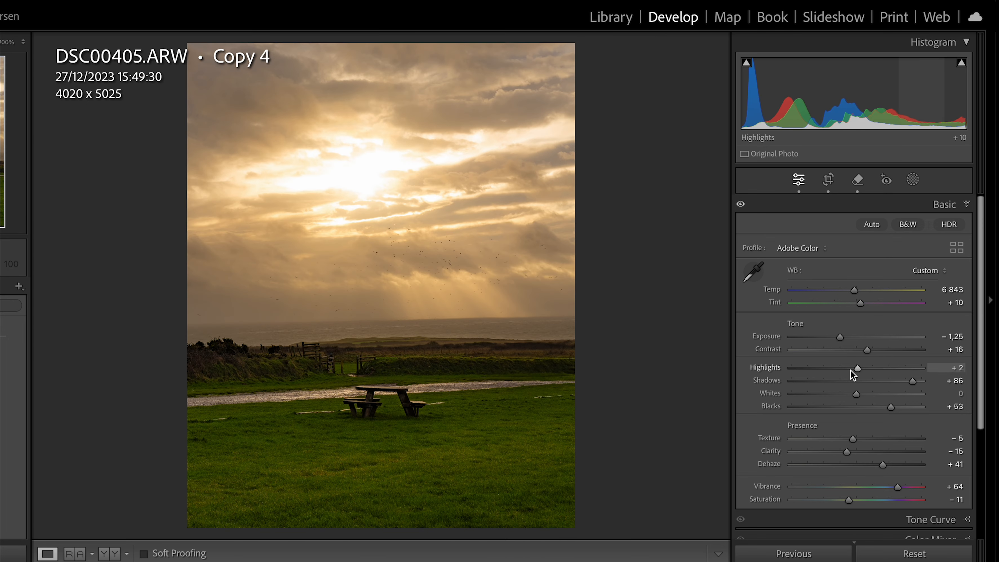
- Raise Highlights to +52 and Shadows to +100, and set the white balance to Temp 7054 and Tint +9
drag(851, 370, 889, 368)
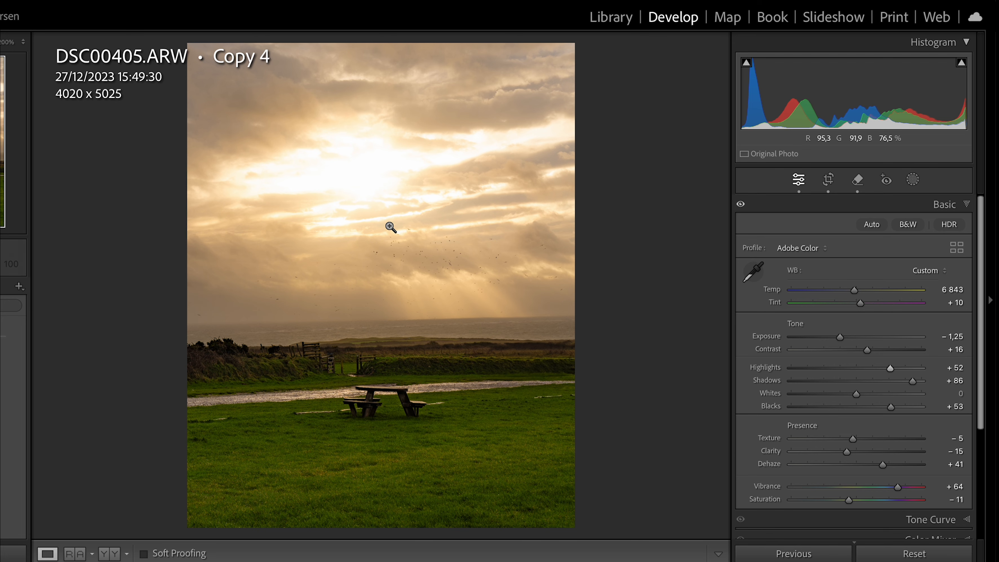
click(401, 245)
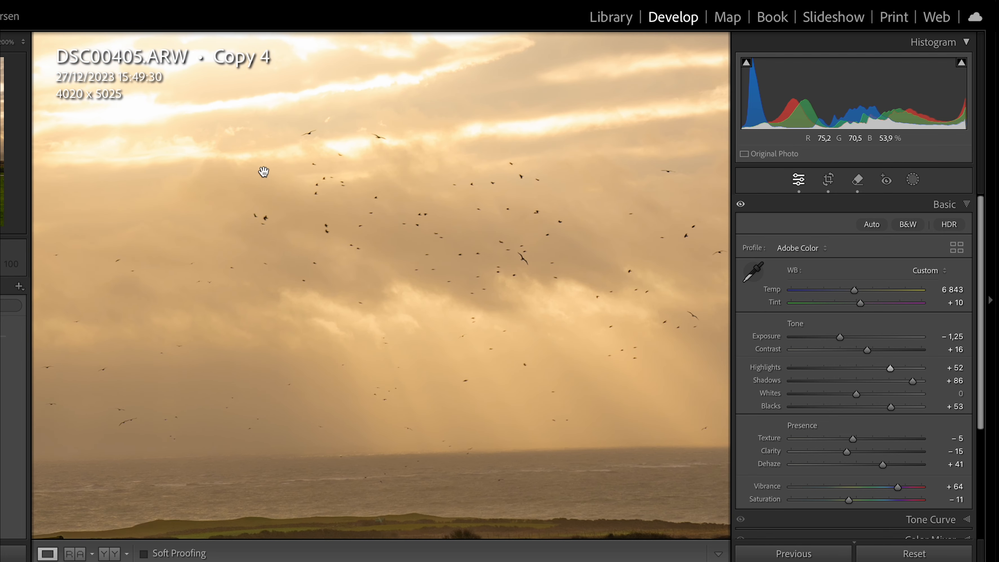
click(511, 482)
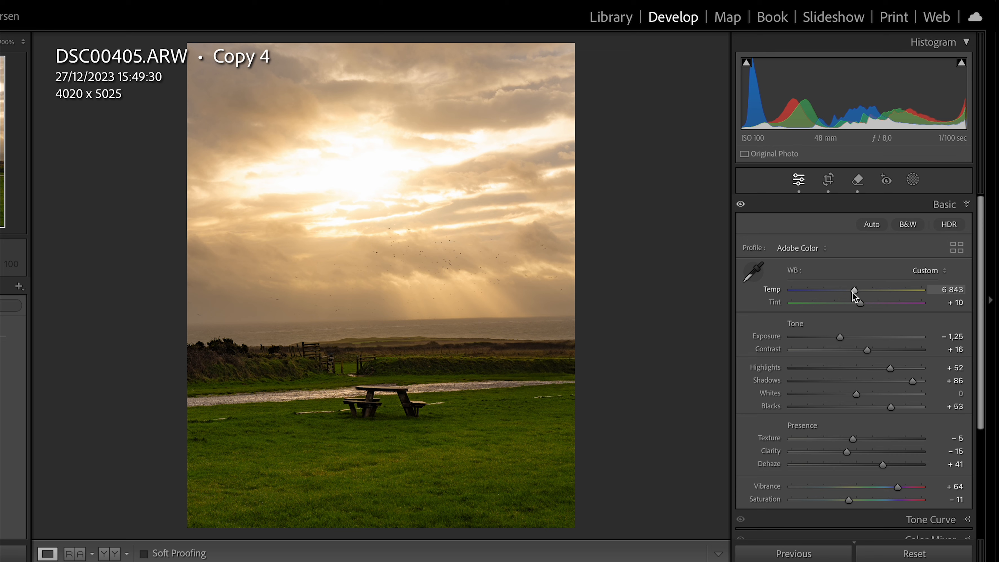
mouse_move(854, 290)
mouse_down()
mouse_move(862, 291)
mouse_move(849, 291)
mouse_move(859, 303)
mouse_move(862, 293)
mouse_up()
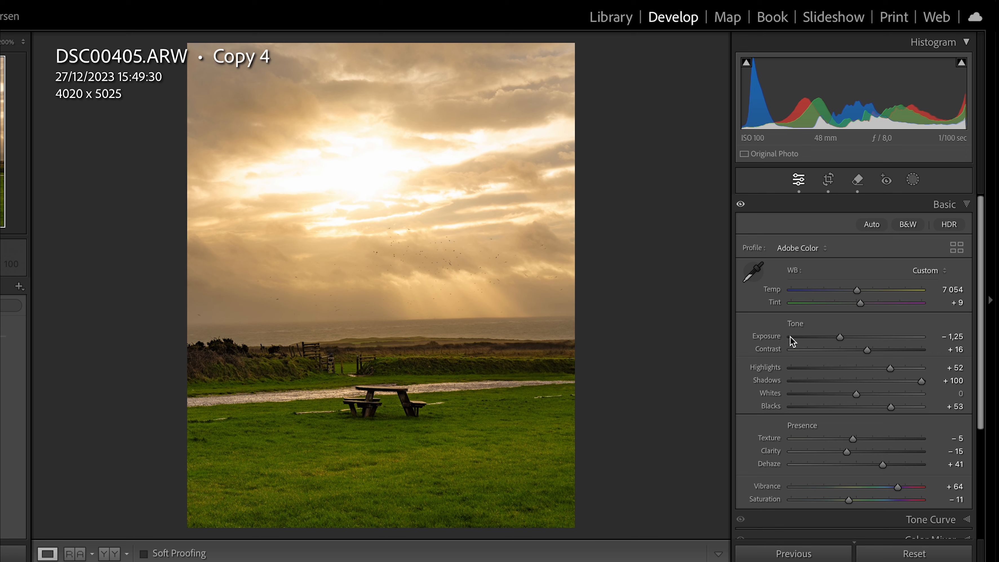
- Shape the point curve by lifting the black point to output 9, adding shadow and highlight points, and raising the midtones from input 115 to output 133
scroll(874, 307, down, 5)
click(910, 398)
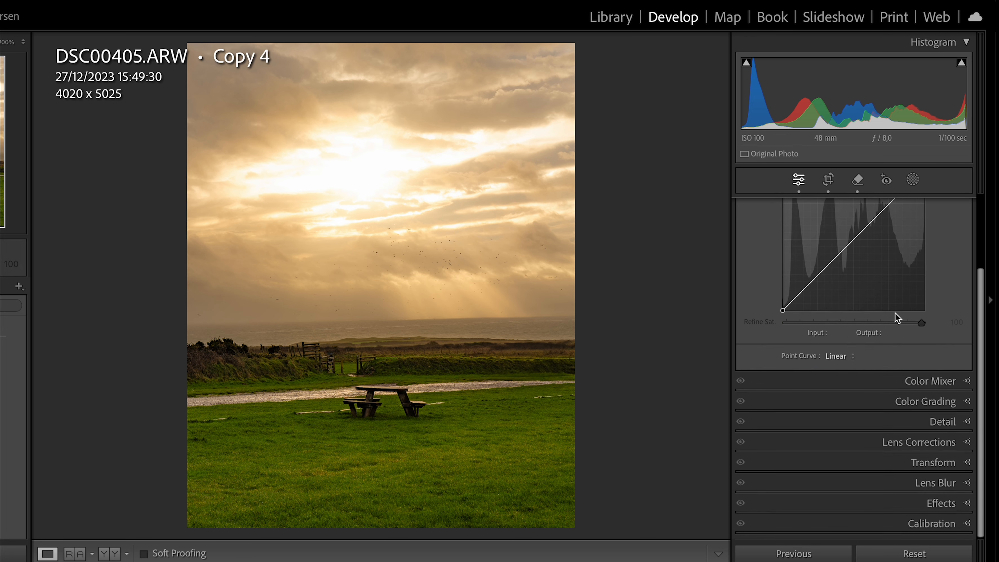
scroll(895, 313, up, 3)
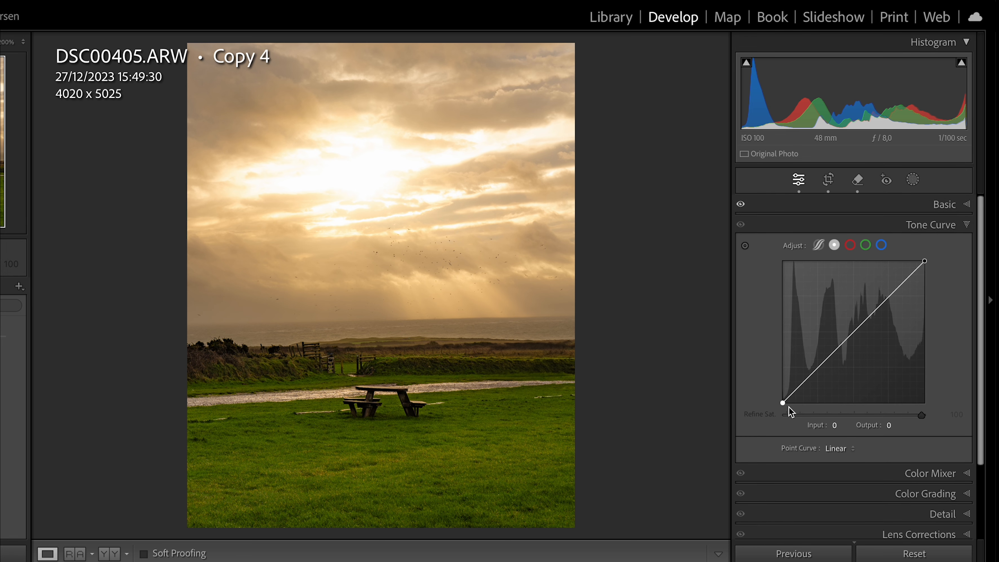
mouse_move(788, 407)
mouse_down()
mouse_move(770, 396)
mouse_move(771, 406)
mouse_move(780, 396)
mouse_up()
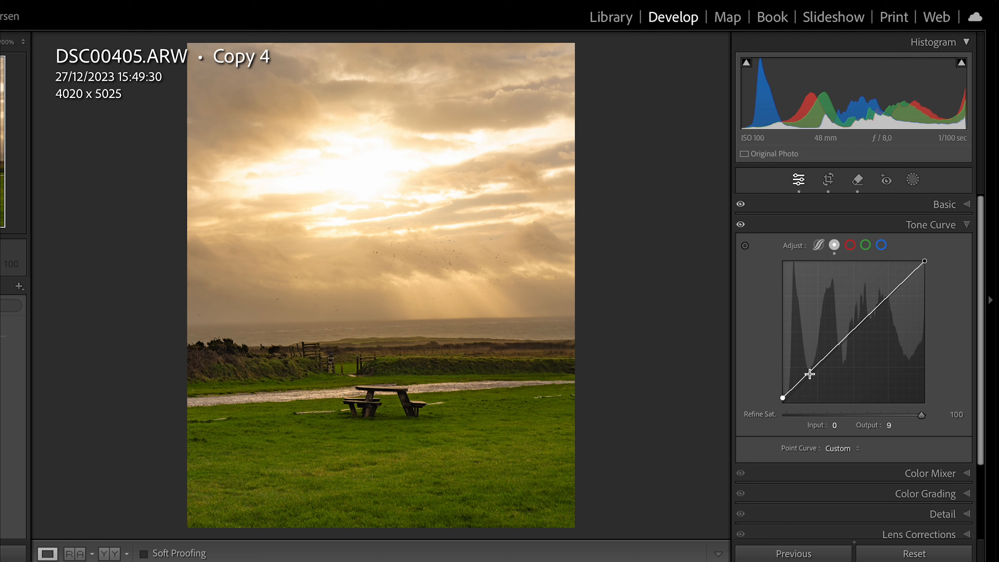
drag(810, 374, 810, 374)
drag(892, 293, 890, 291)
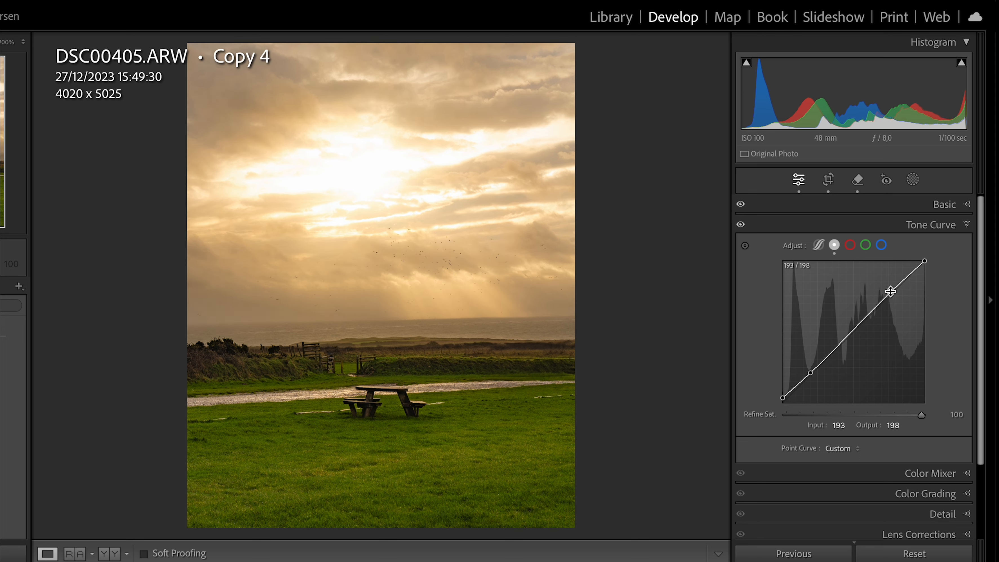
click(853, 331)
drag(853, 334, 846, 327)
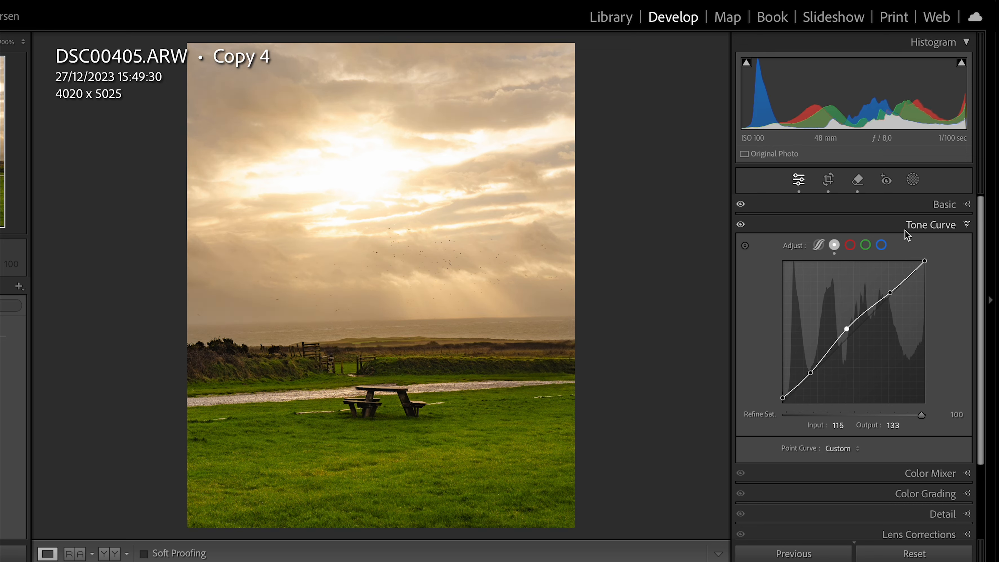
- Lower the overall Exposure to −1.65, trying −2.00 first
click(920, 205)
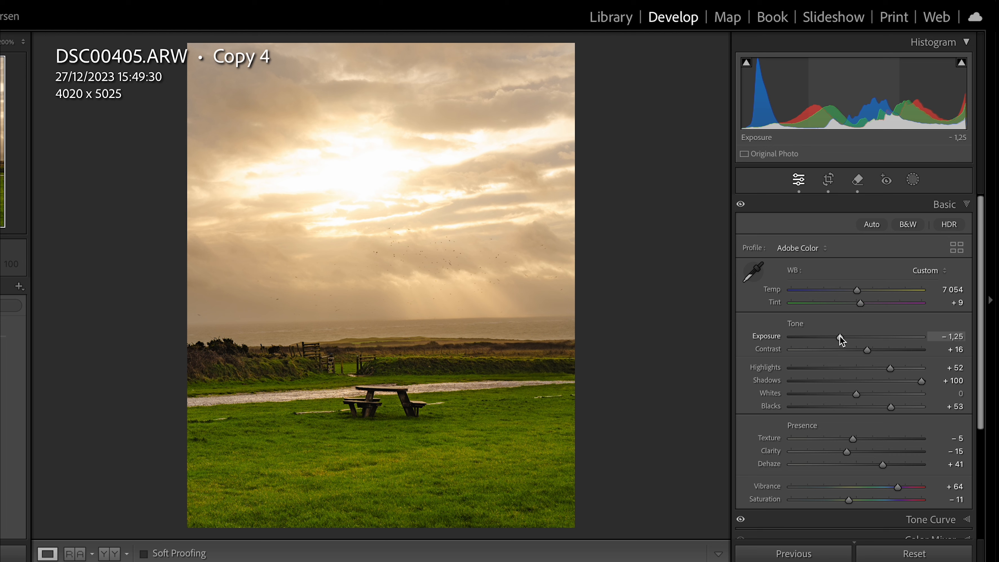
drag(839, 337, 830, 337)
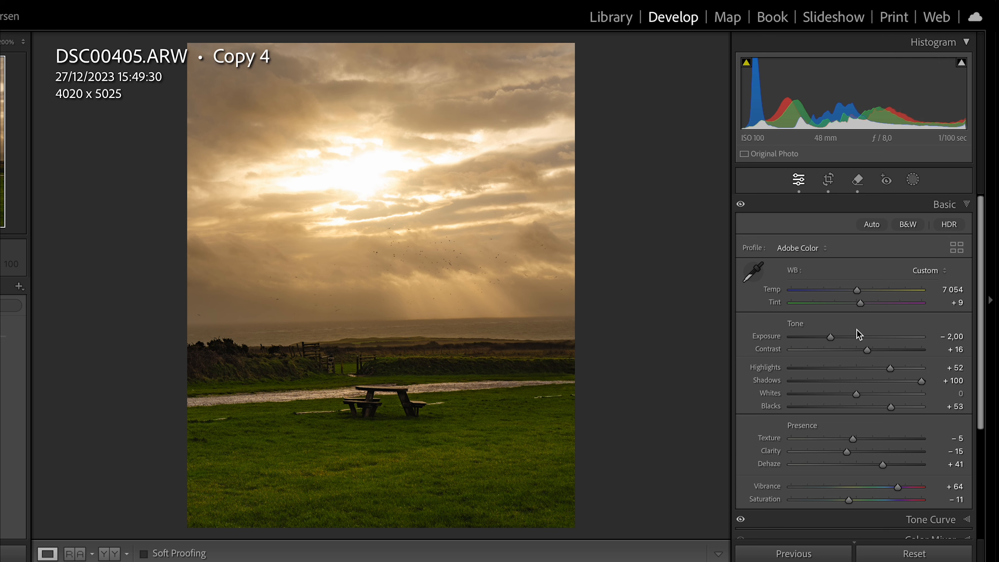
drag(828, 338, 833, 339)
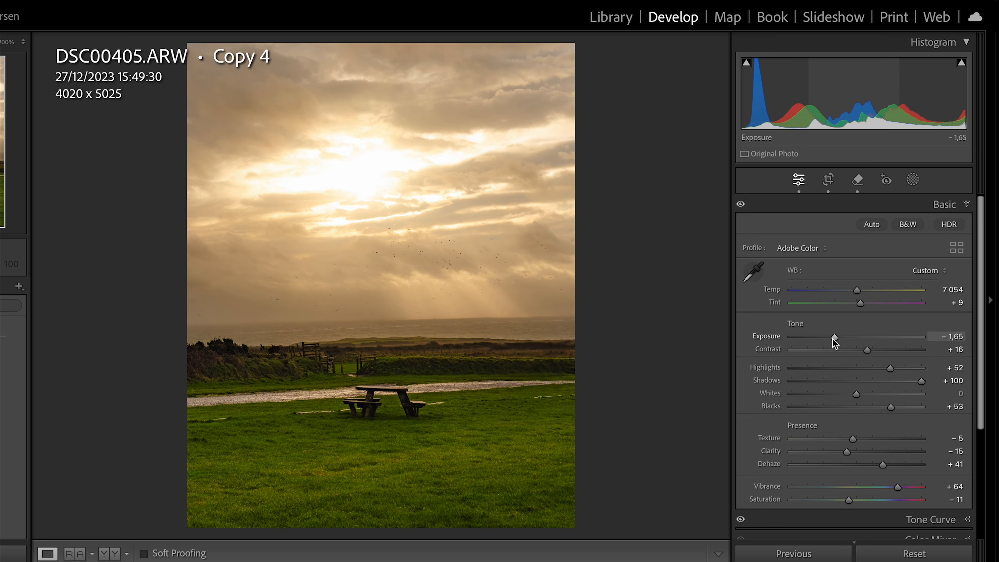
scroll(914, 351, down, 5)
click(889, 380)
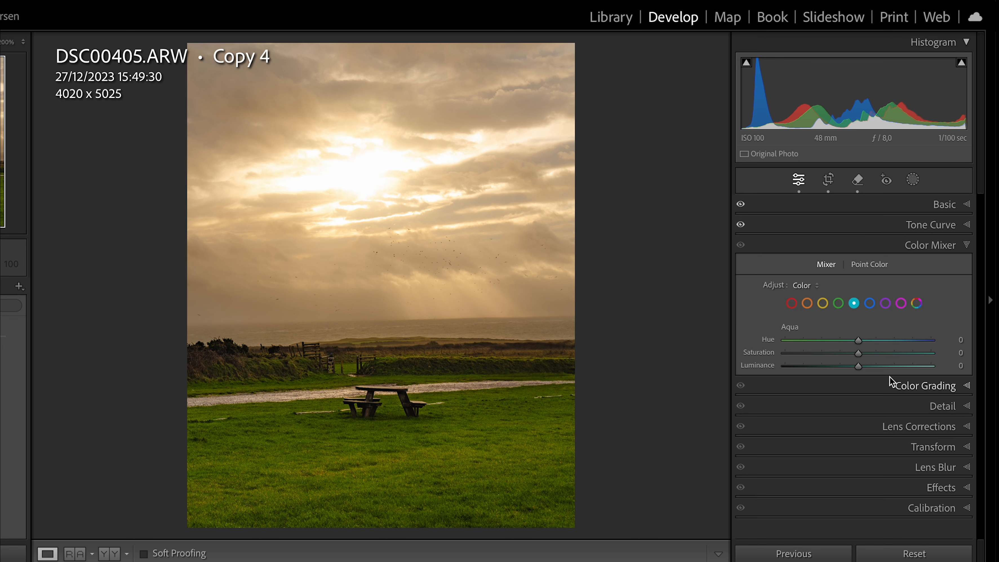
click(890, 246)
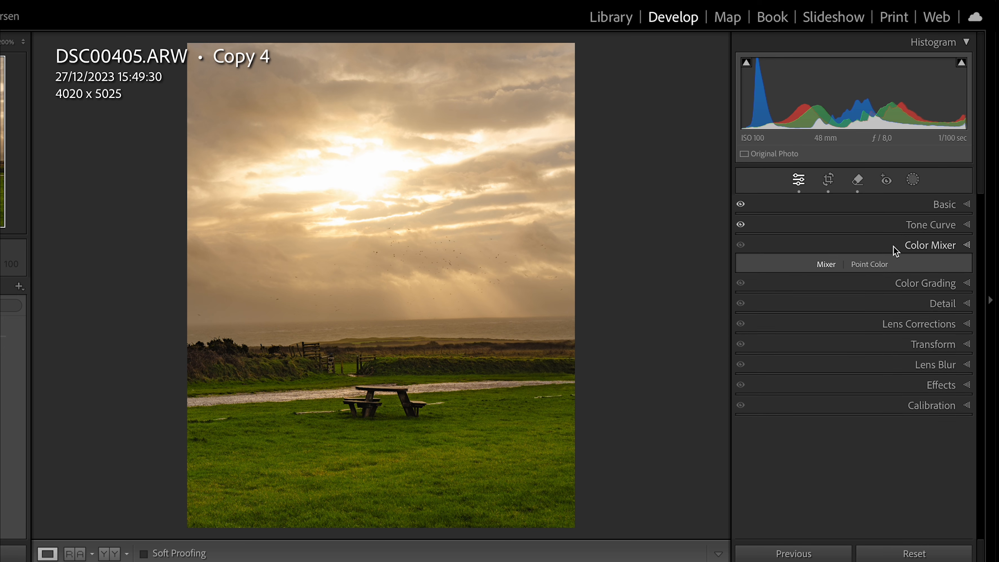
- Add a linear gradient mask over the grass foreground, fading out just above the field's horizon, and set its Exposure to −0,68
click(912, 188)
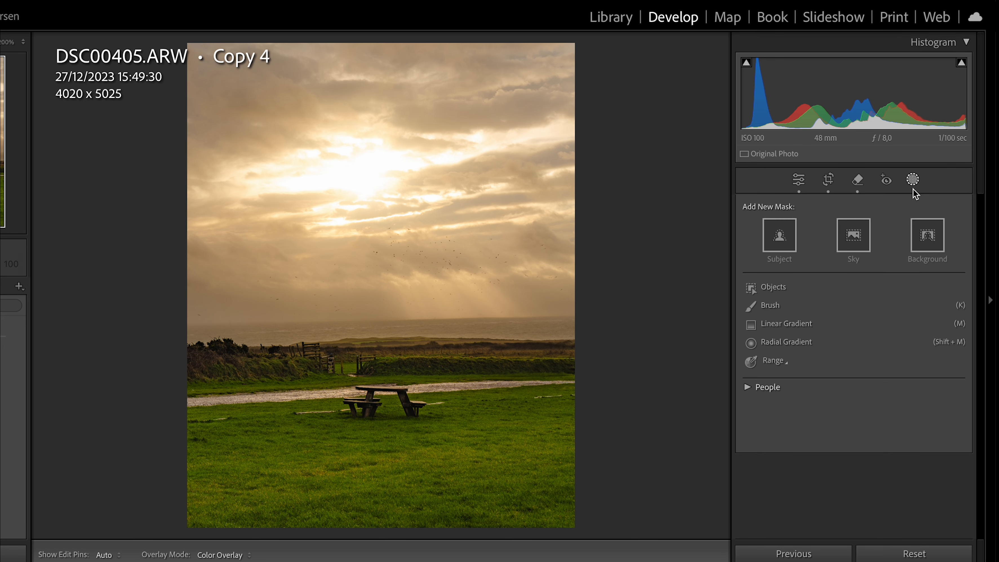
click(796, 325)
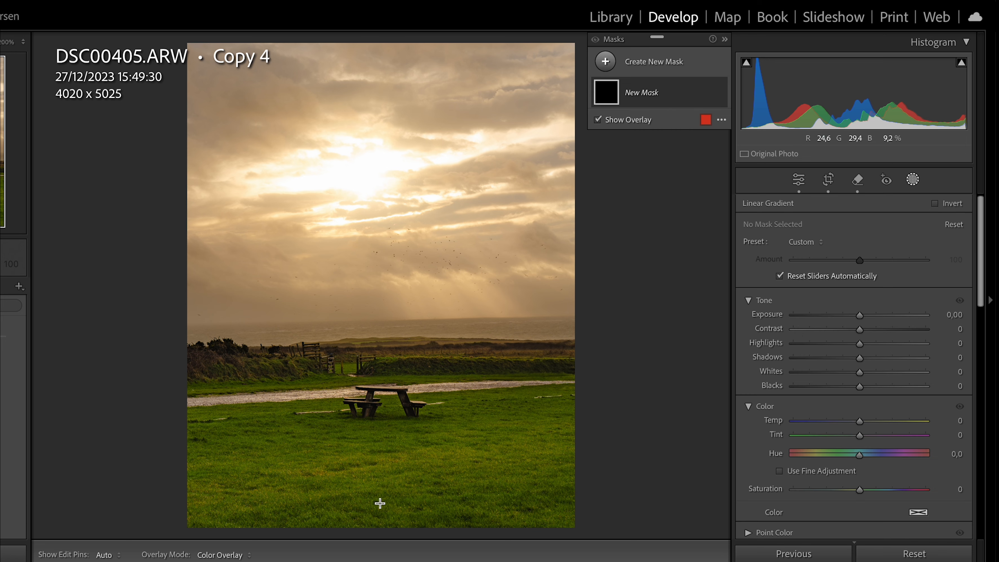
drag(379, 502, 379, 357)
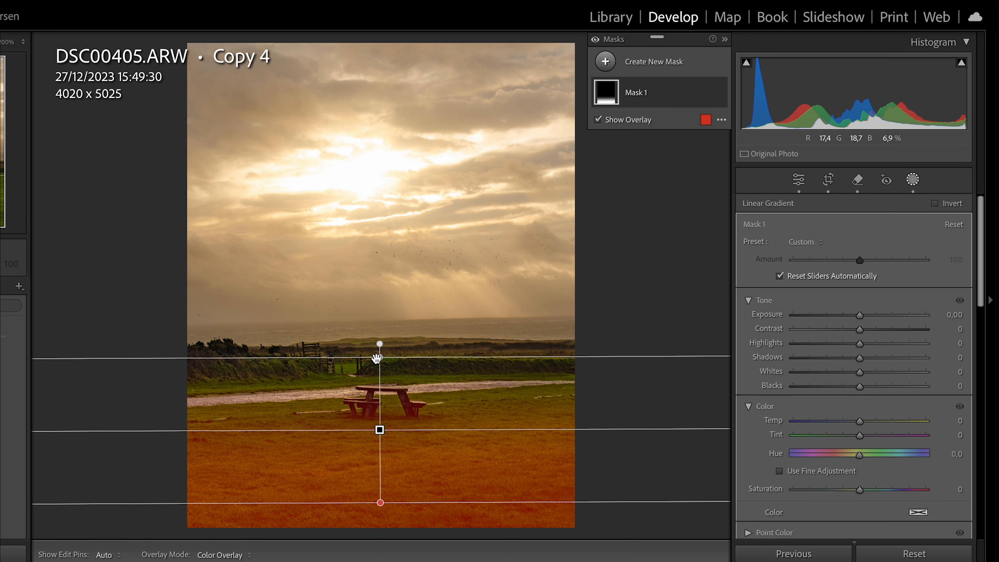
drag(376, 358, 355, 489)
drag(355, 361, 360, 319)
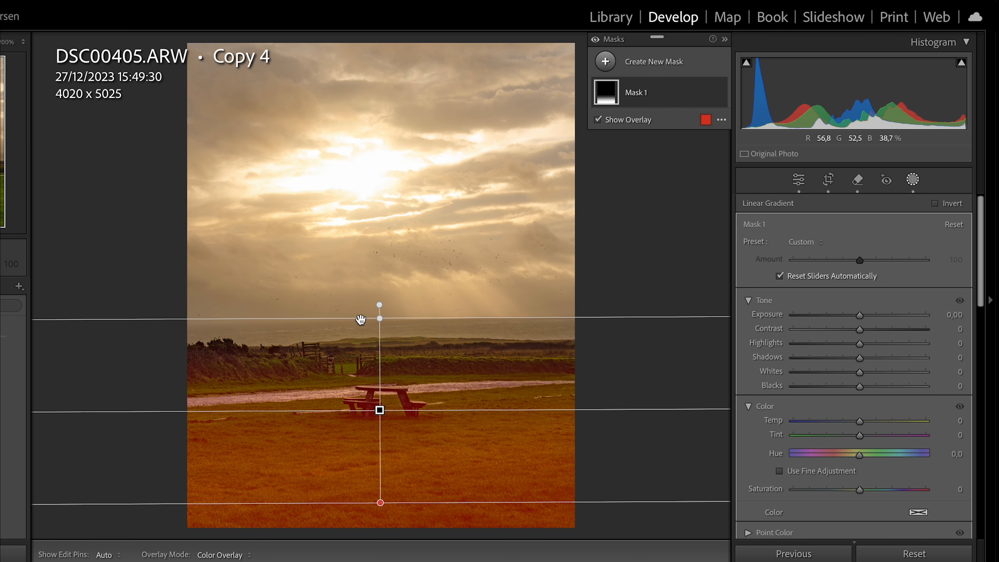
drag(378, 407, 379, 433)
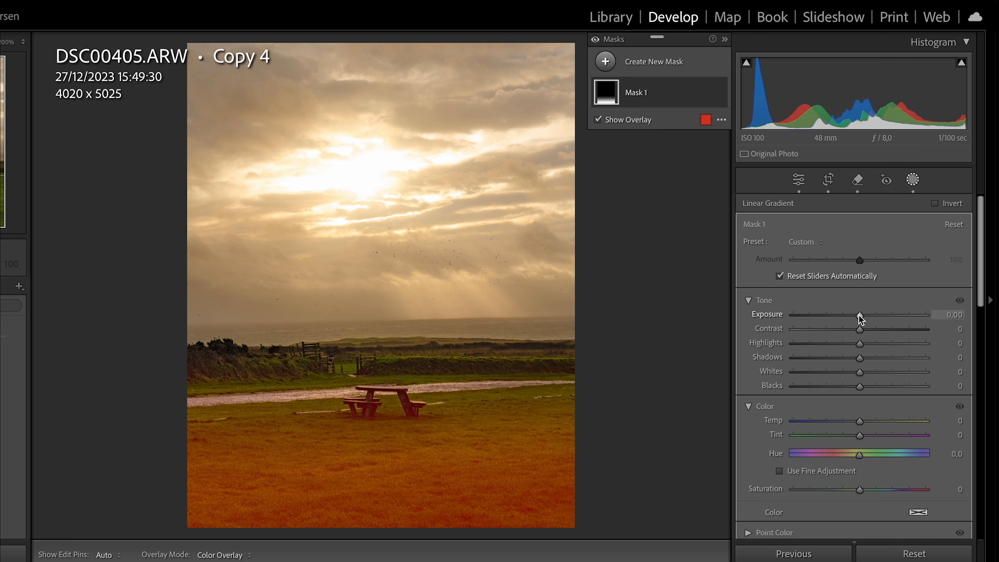
drag(859, 315, 848, 310)
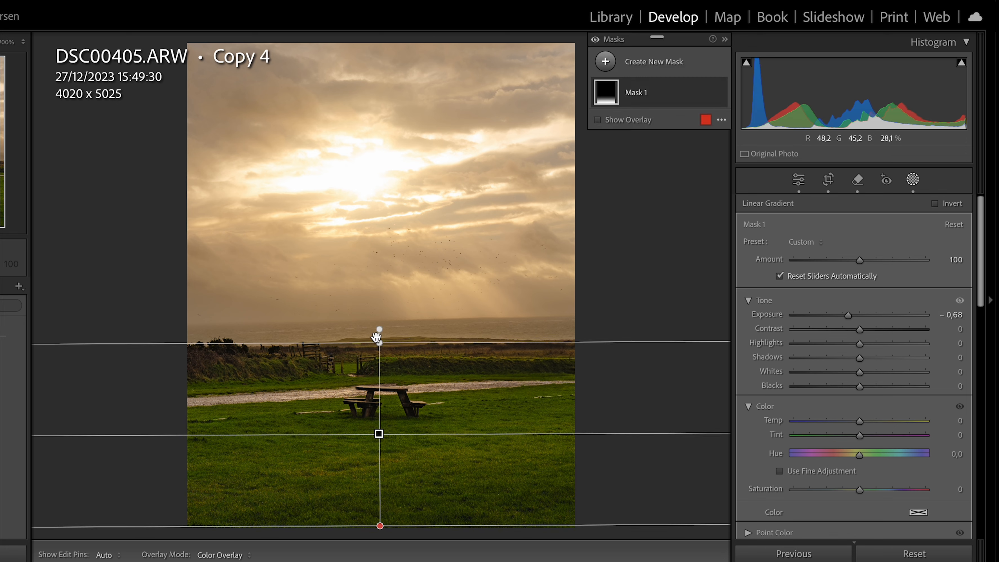
- Try narrowing, tilting and moving the foreground gradient up towards the picnic table, and undo these placement changes
drag(376, 336, 353, 487)
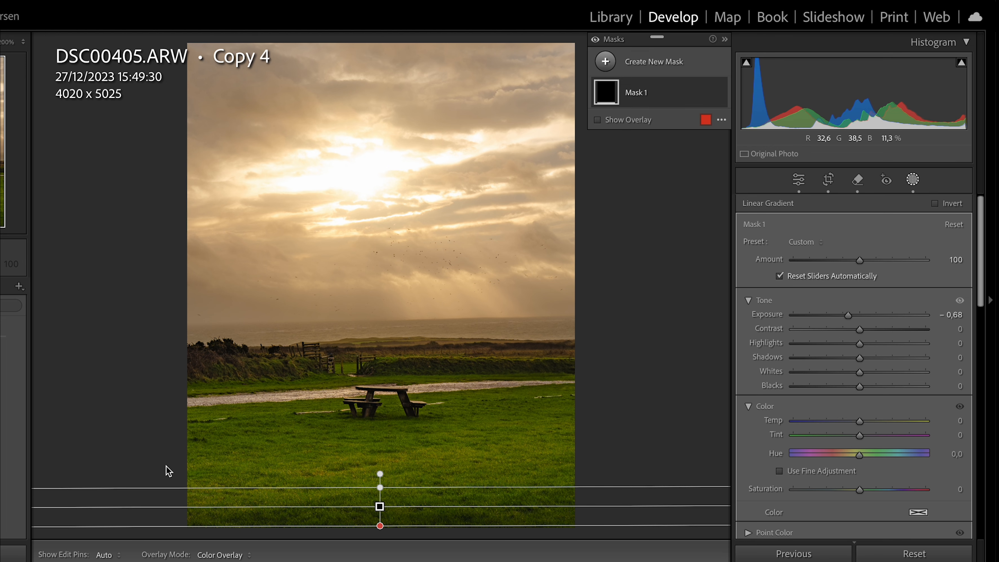
drag(220, 506, 220, 503)
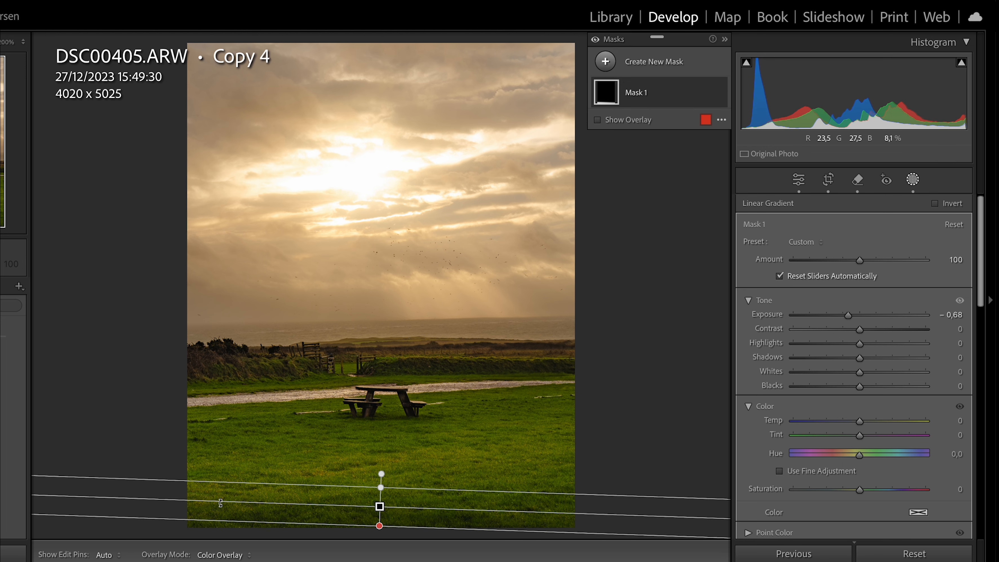
drag(379, 507, 383, 445)
click(382, 448)
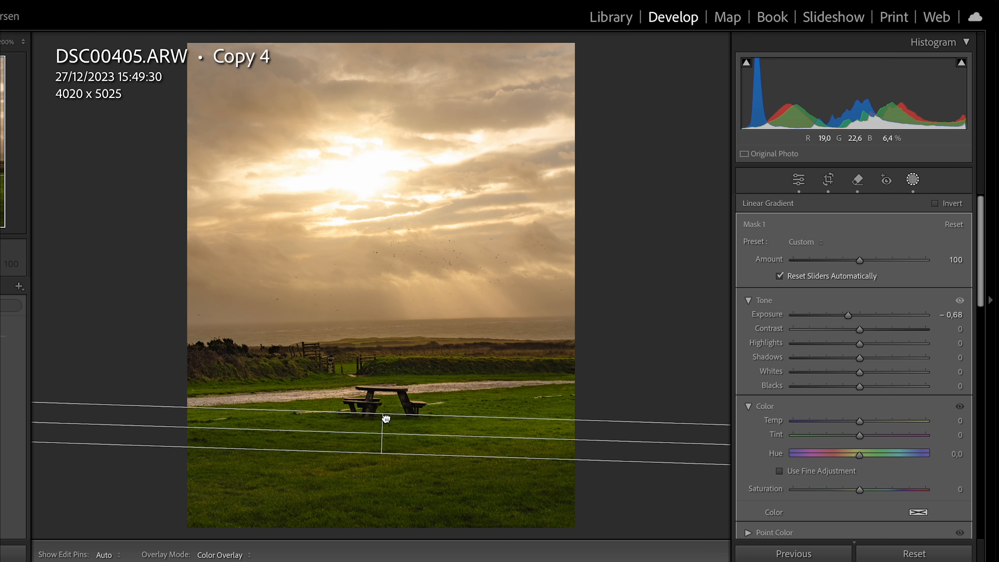
key(ctrl+z)
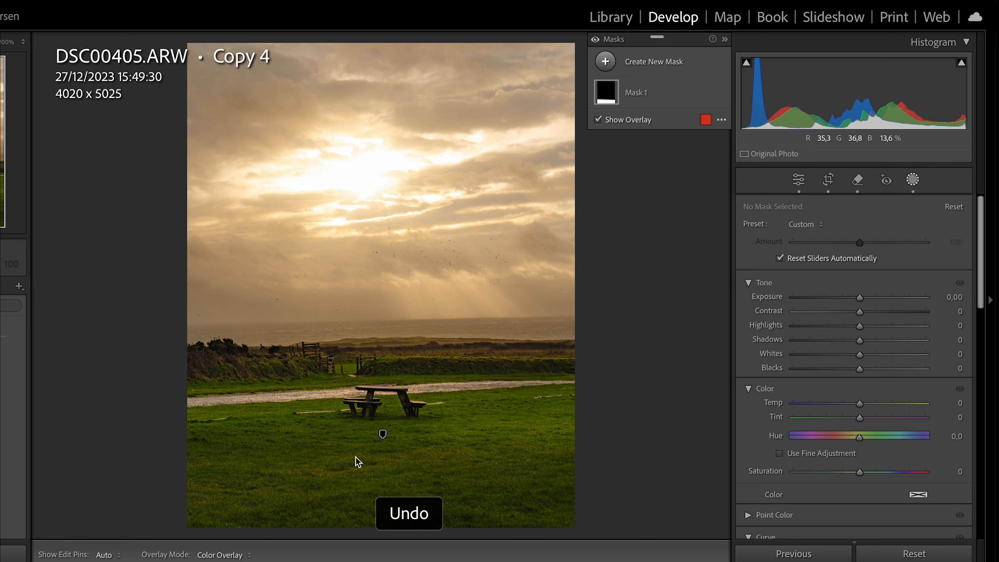
key(ctrl+z)
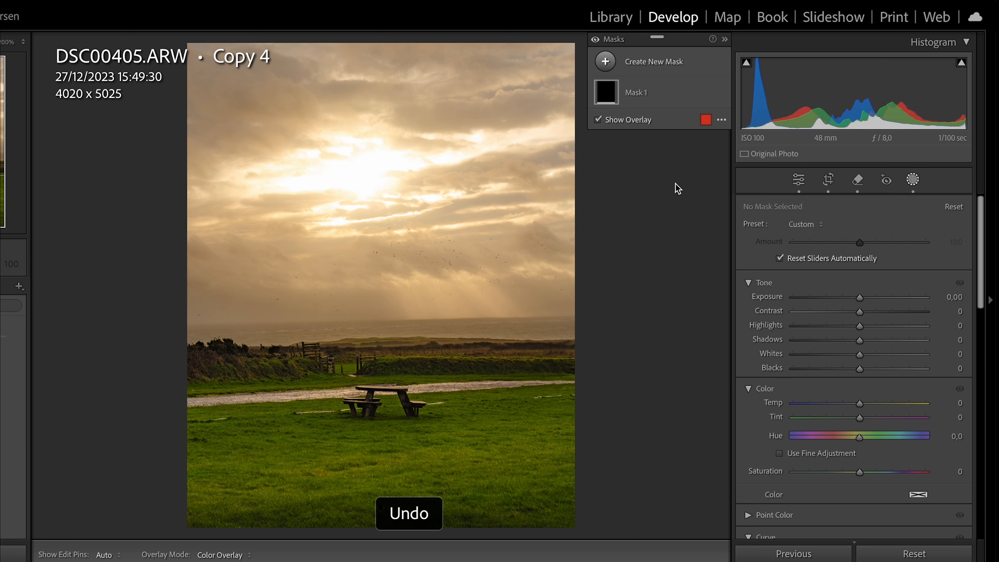
- Add a linear gradient mask from the top of the sky down to the horizon and set its Exposure to 0,35
key(shift+m)
drag(357, 46, 362, 314)
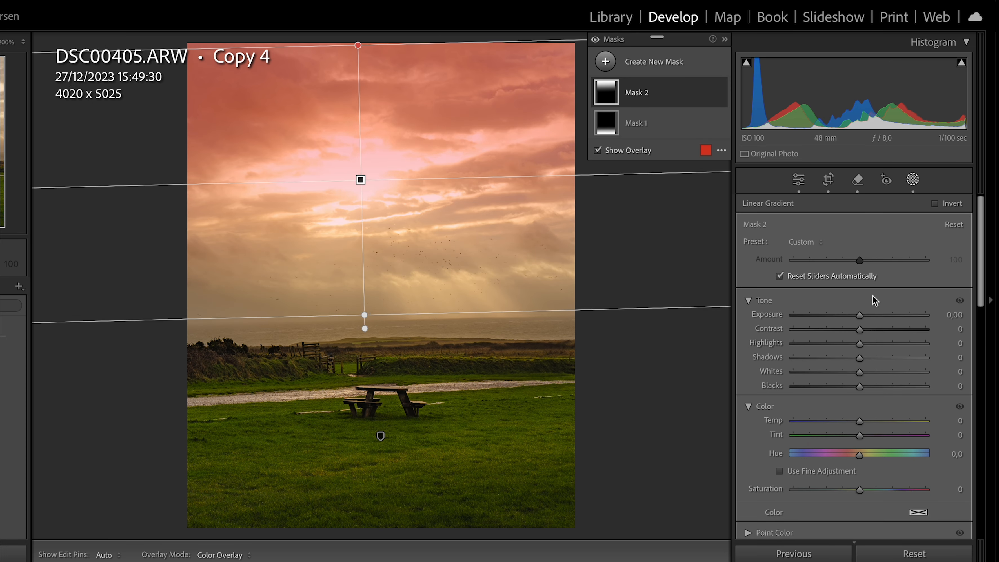
drag(859, 317, 866, 314)
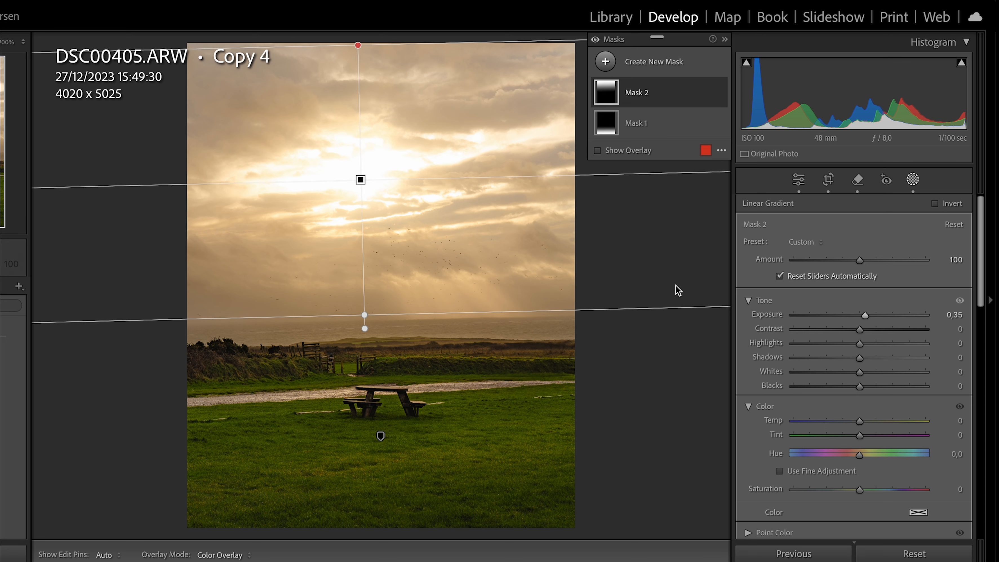
- Leave masking and set the overall Vibrance to +84 and Saturation to −31
click(911, 180)
drag(896, 487, 838, 502)
mouse_move(902, 486)
mouse_down()
mouse_move(894, 484)
mouse_move(939, 489)
mouse_move(912, 495)
mouse_up()
drag(843, 499, 838, 500)
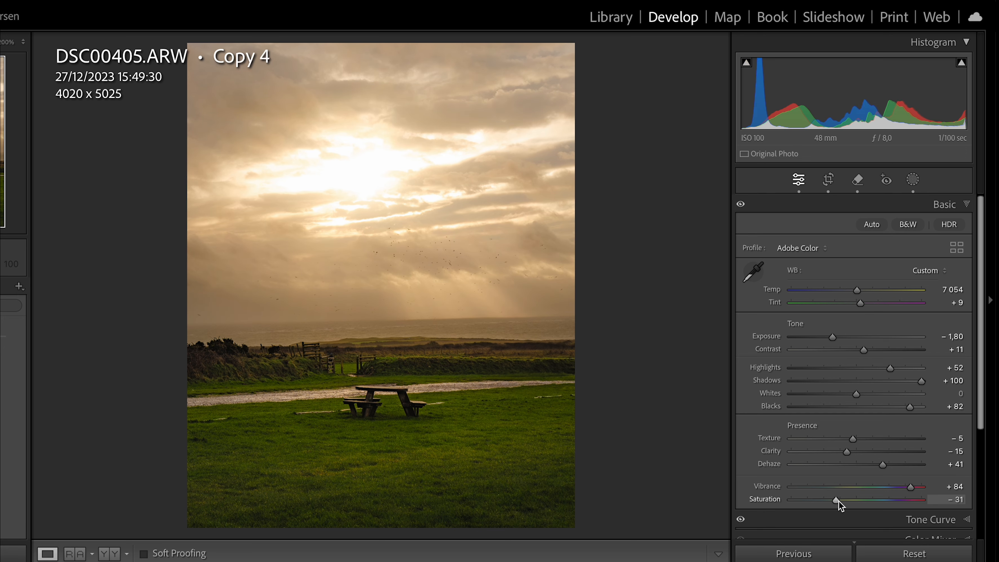
- Add a wide elliptical radial gradient mask in the sky and try it at the photo's right edge beside the sun
click(912, 180)
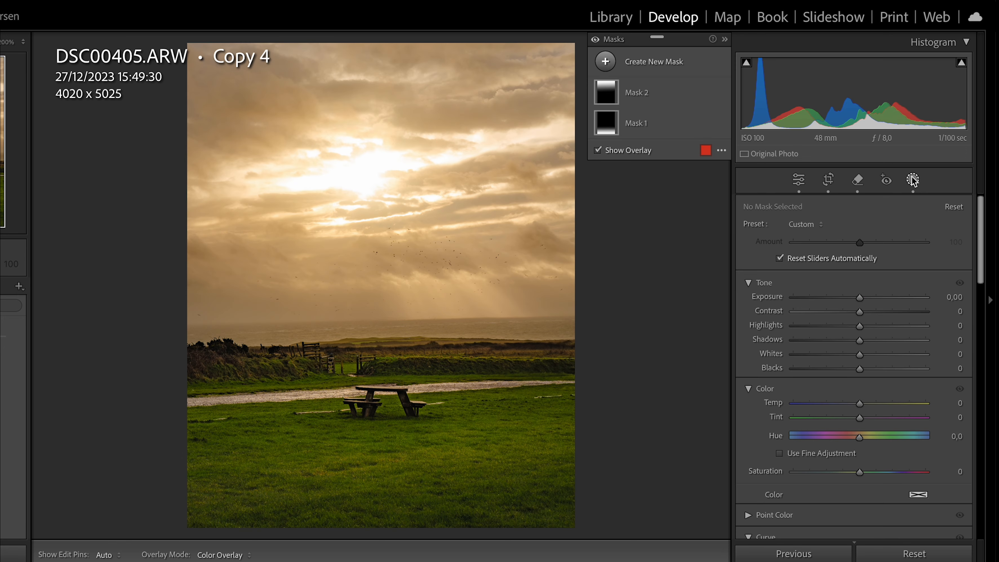
click(703, 67)
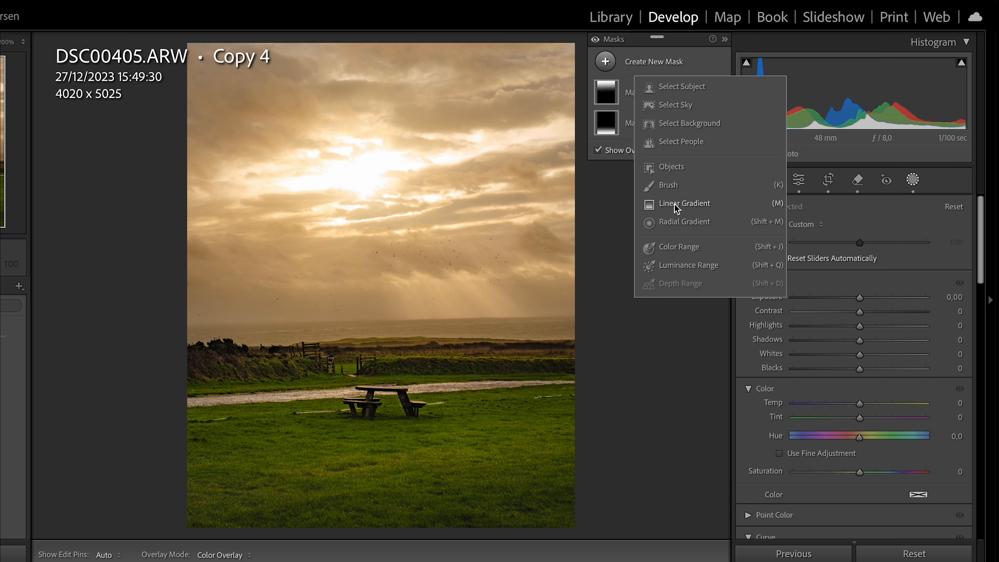
click(673, 221)
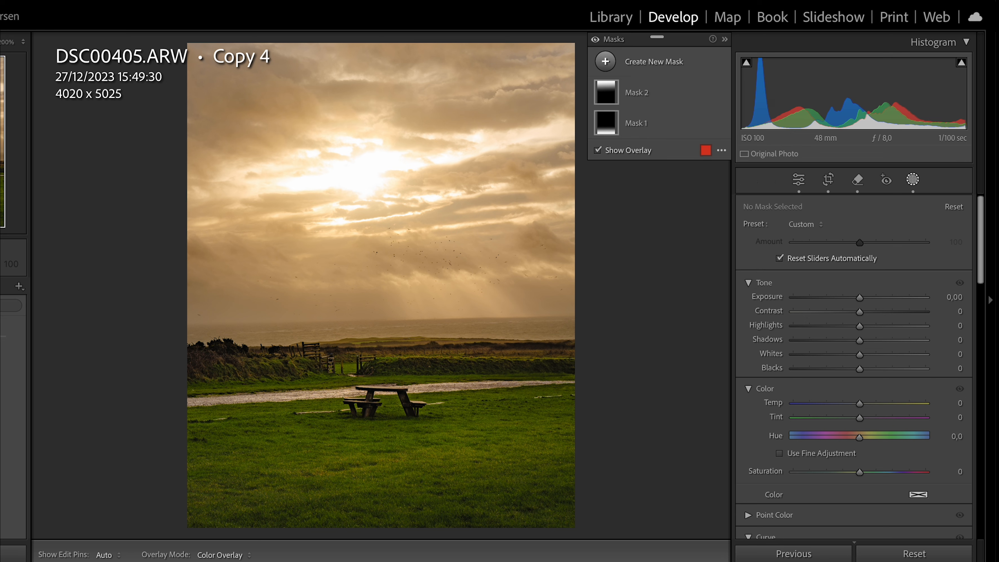
drag(371, 220, 539, 273)
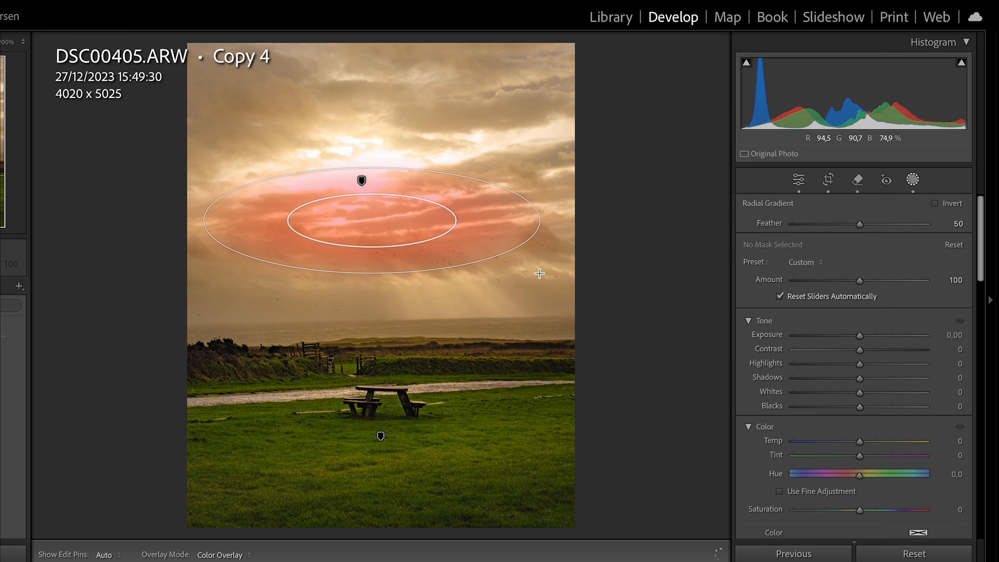
drag(369, 224, 651, 183)
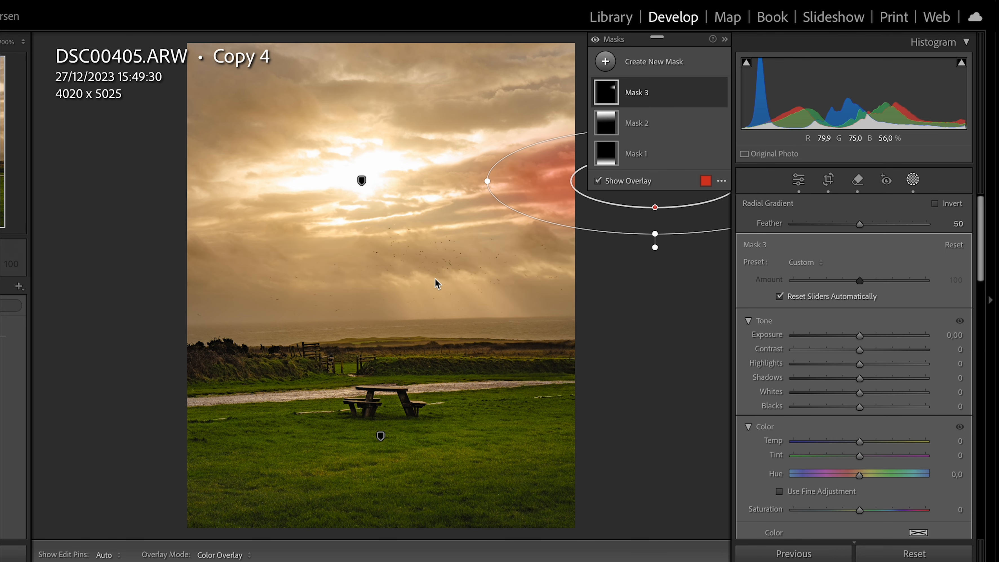
- Move the radial gradient below the sun, tilt it along the light rays and shorten it to cover the beams
key(super+equal)
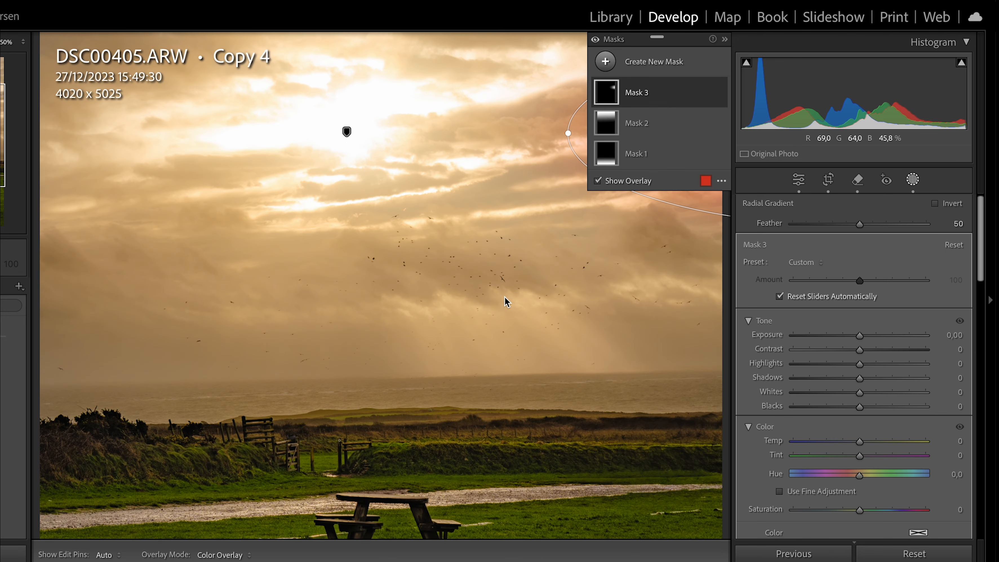
key(super+minus)
key(super+equal)
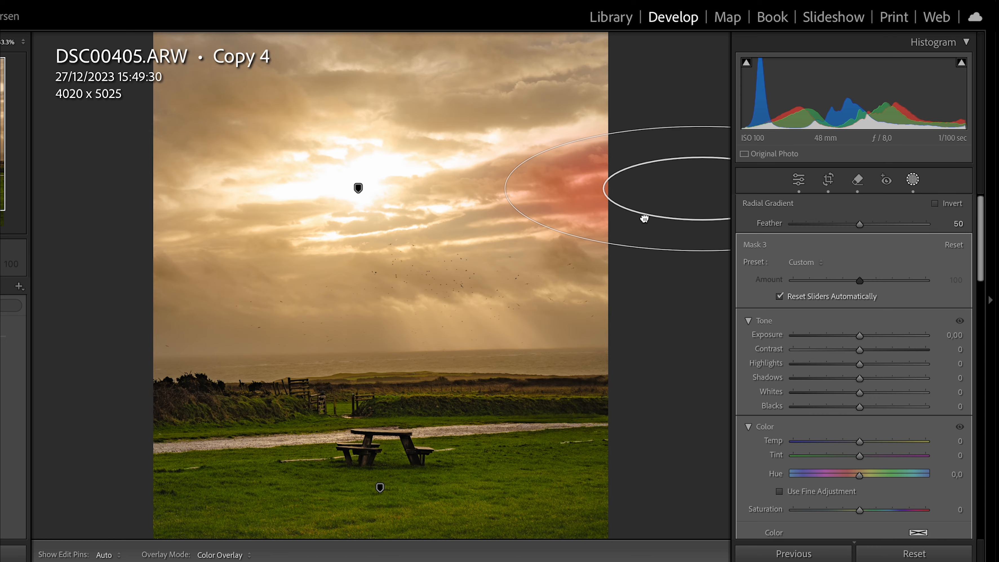
drag(644, 216, 414, 292)
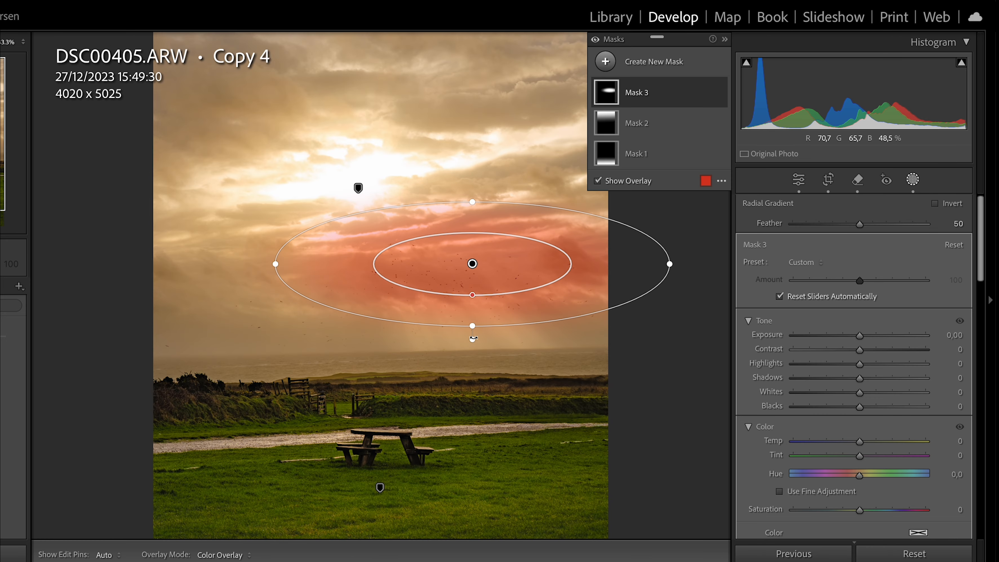
drag(573, 334, 527, 374)
drag(452, 267, 451, 287)
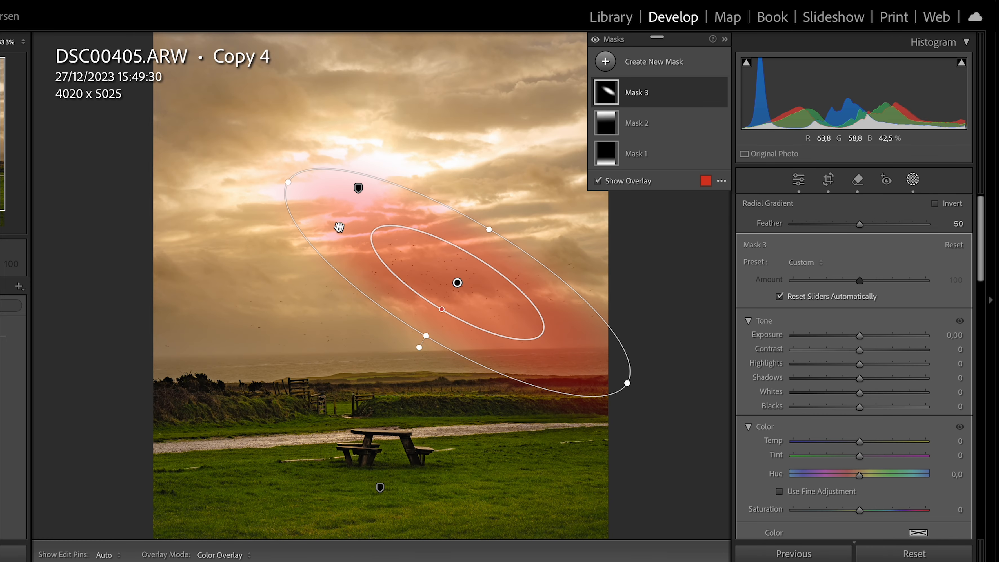
drag(287, 183, 315, 195)
drag(455, 282, 446, 289)
- Brighten the light-ray mask with Exposure 0,52, Contrast 46, Highlights 46, Whites 1 and Blacks −25, fine-tuning the result
drag(858, 335, 889, 349)
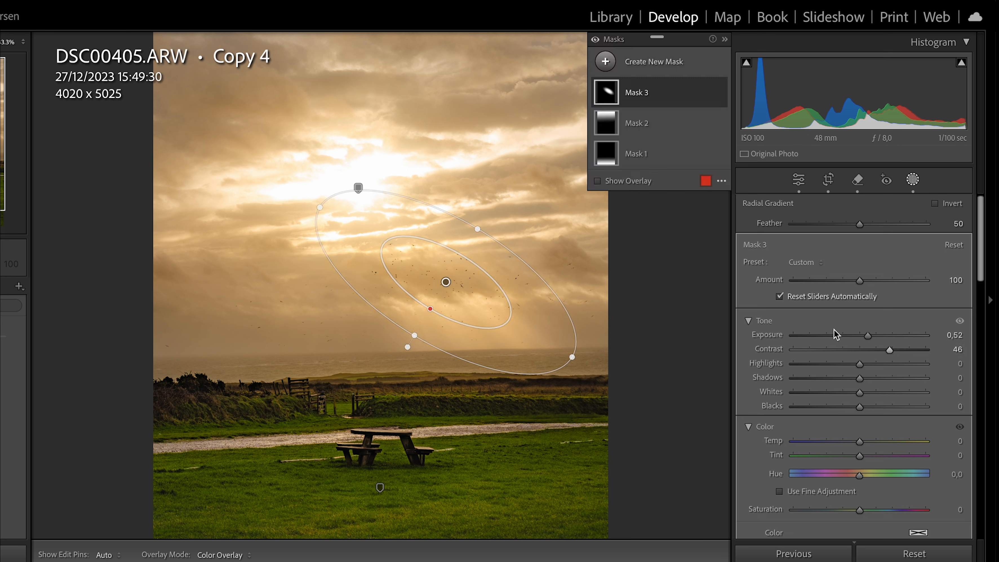
drag(860, 368, 885, 348)
drag(859, 391, 839, 409)
scroll(861, 366, down, 2)
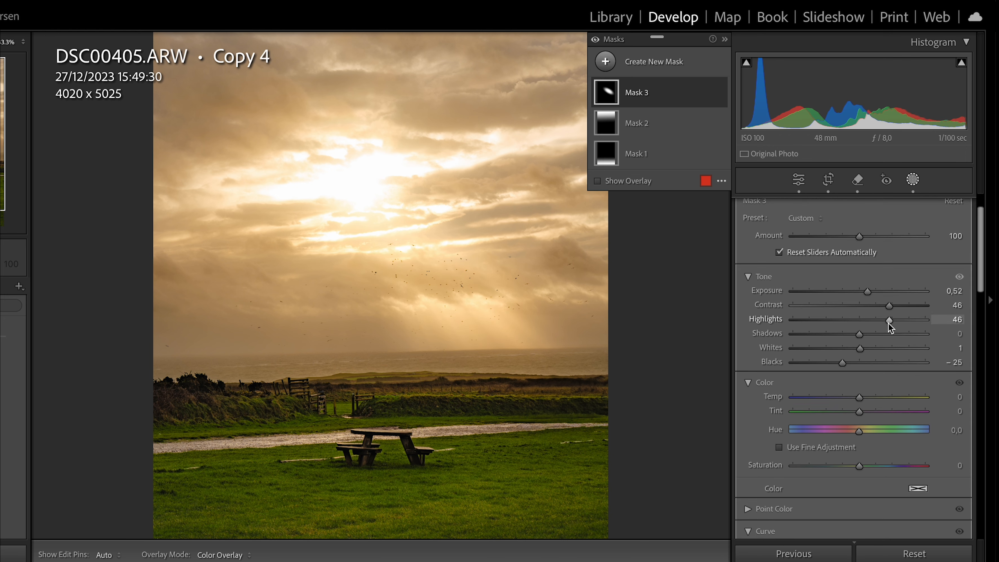
drag(888, 324, 873, 293)
- Set the light-ray mask's Dehaze to −6 and Clarity to −19, and compare the photo with the mask hidden and shown
scroll(847, 393, down, 12)
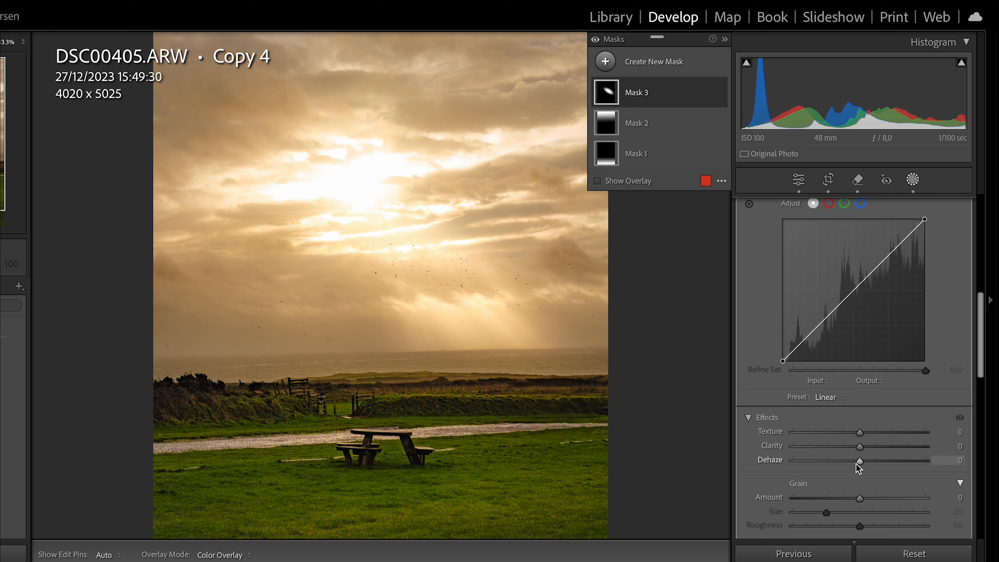
mouse_move(860, 458)
mouse_down()
mouse_move(814, 457)
mouse_move(846, 452)
mouse_up()
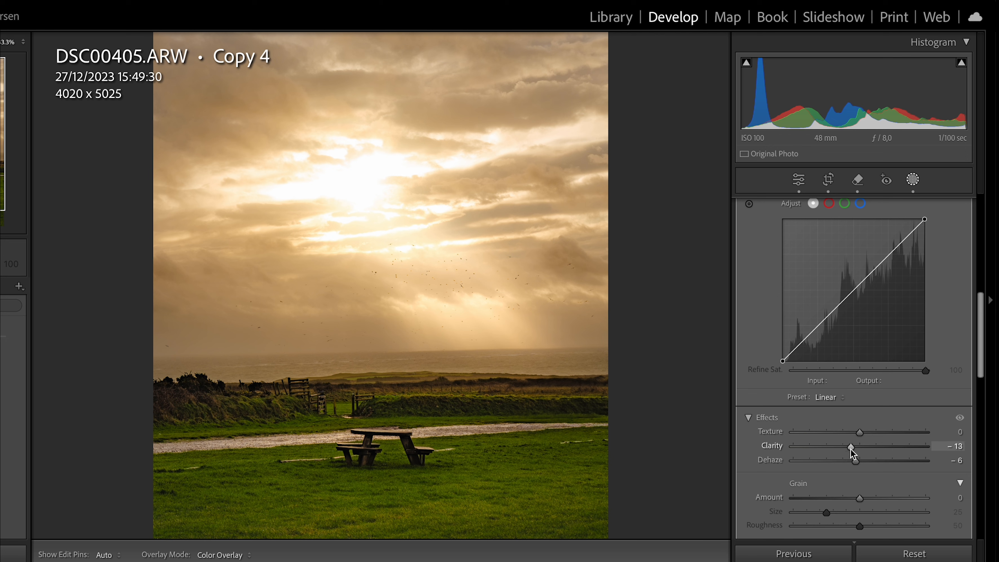
drag(847, 452, 847, 453)
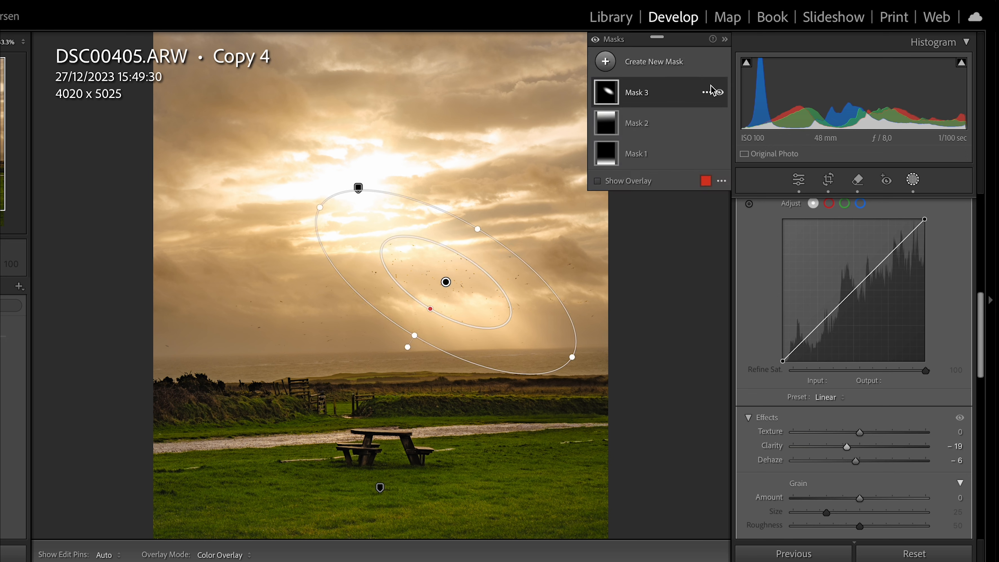
click(719, 93)
click(719, 92)
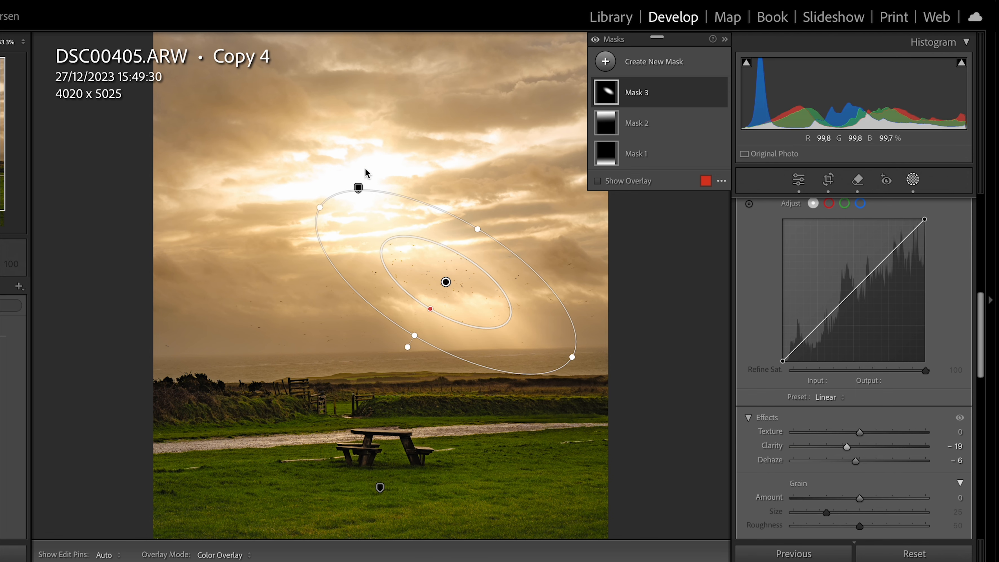
- Leave masking and compare the current edit and its basic settings with the earlier virtual copy, Copy 3
click(905, 180)
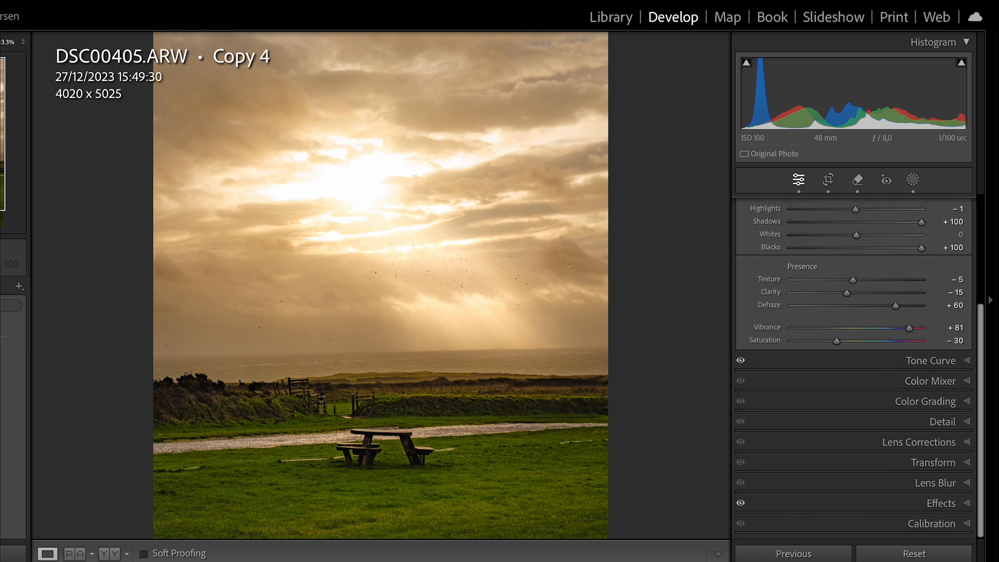
key(Left)
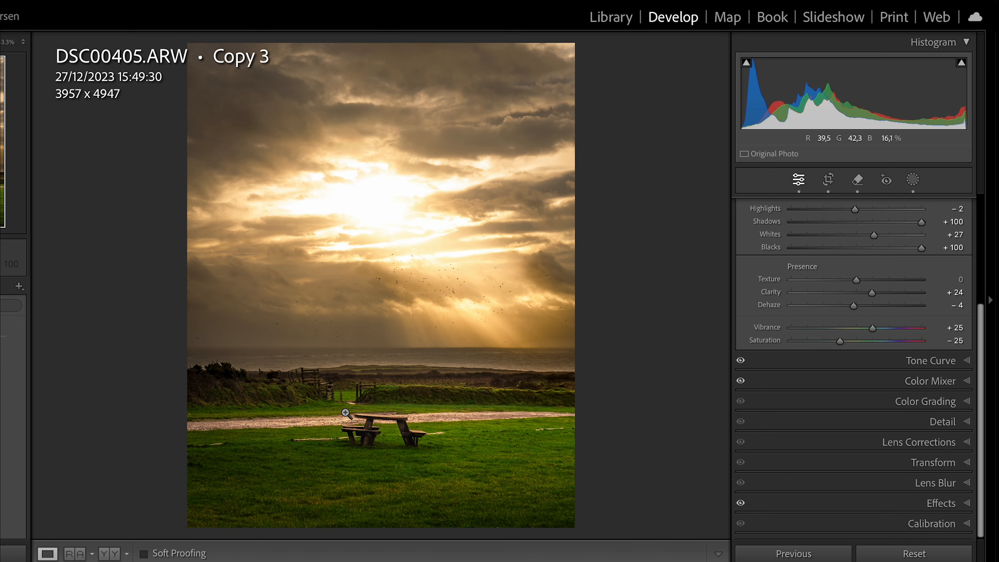
key(Right)
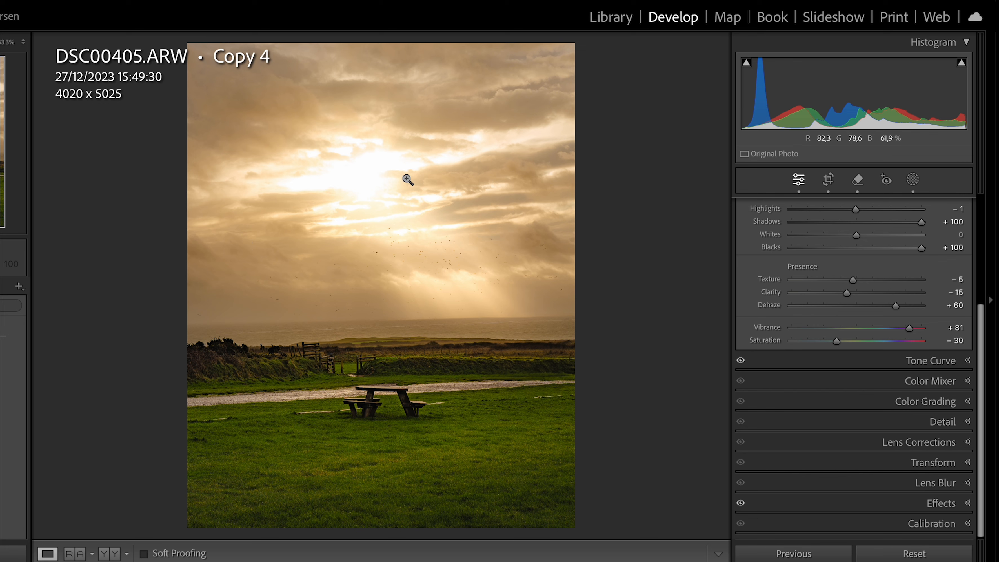
scroll(878, 235, up, 5)
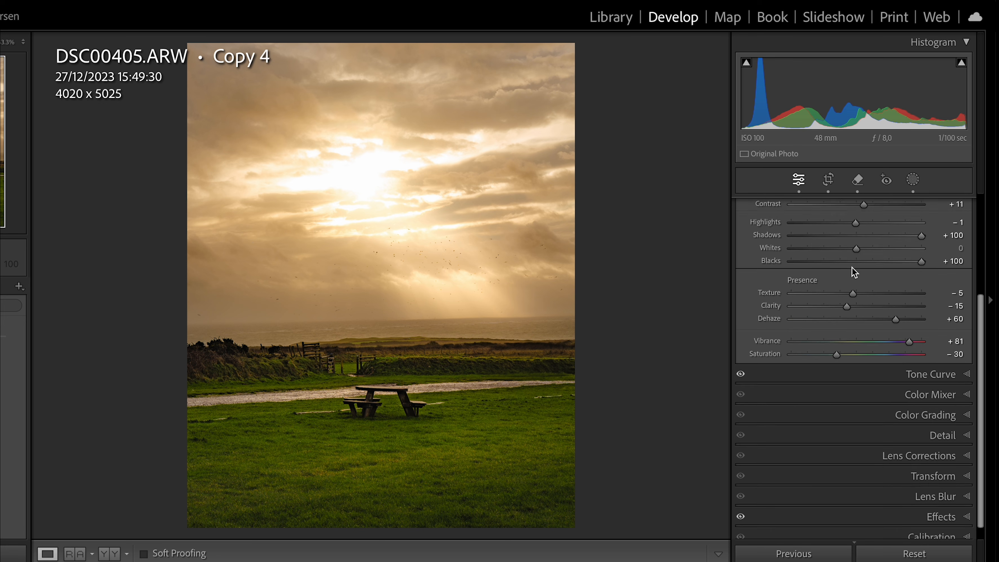
- Create a new mask that automatically selects the sky
click(912, 180)
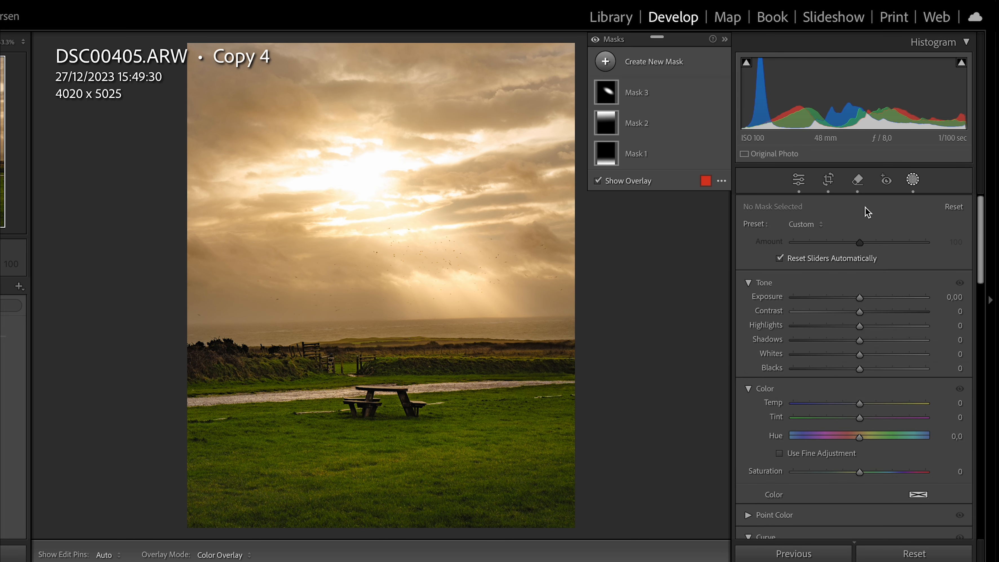
click(659, 62)
click(686, 106)
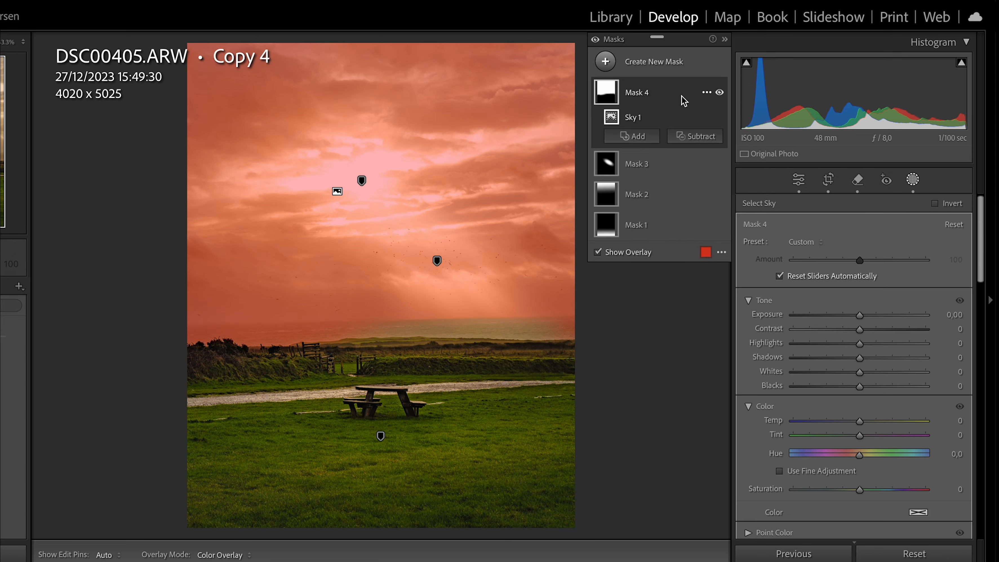
- Extend the sky mask over the sea down to the coastline by adding a small brush and painting along the horizon
click(638, 136)
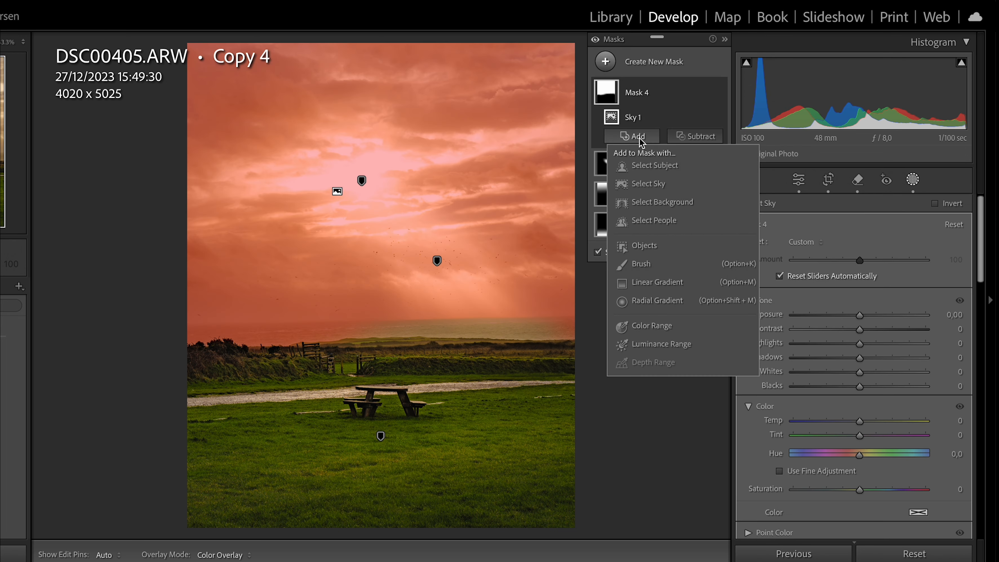
click(643, 272)
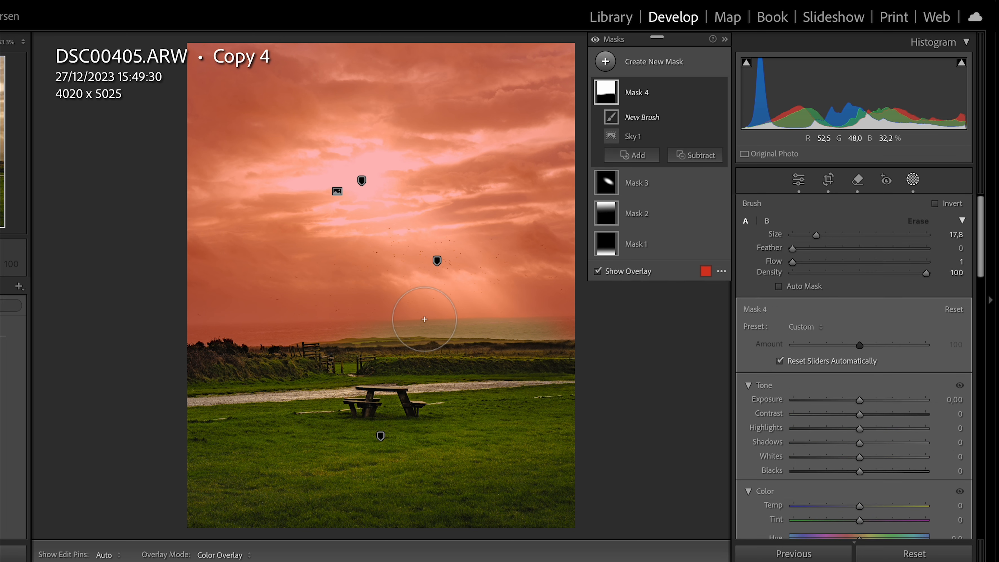
drag(816, 235, 796, 238)
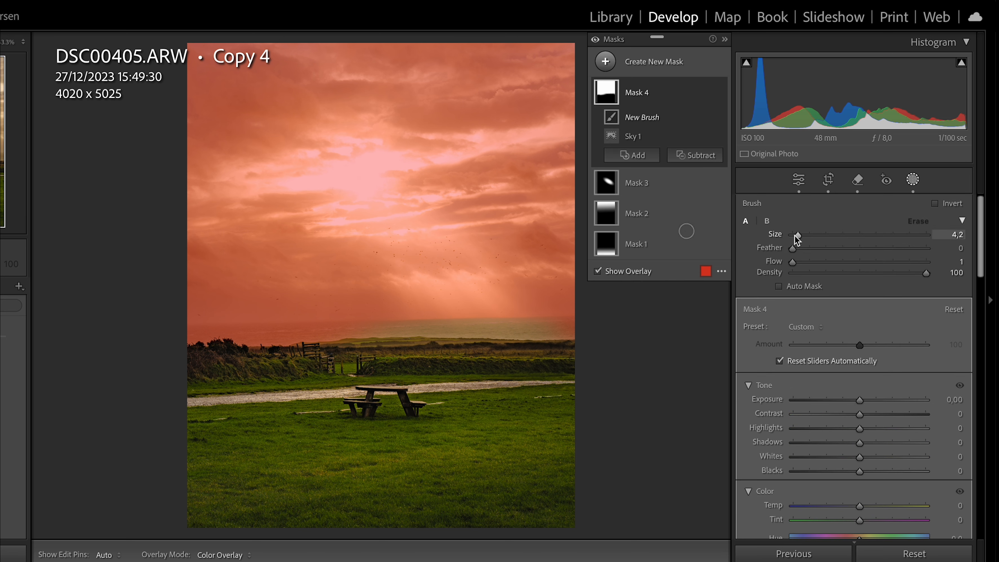
key(h)
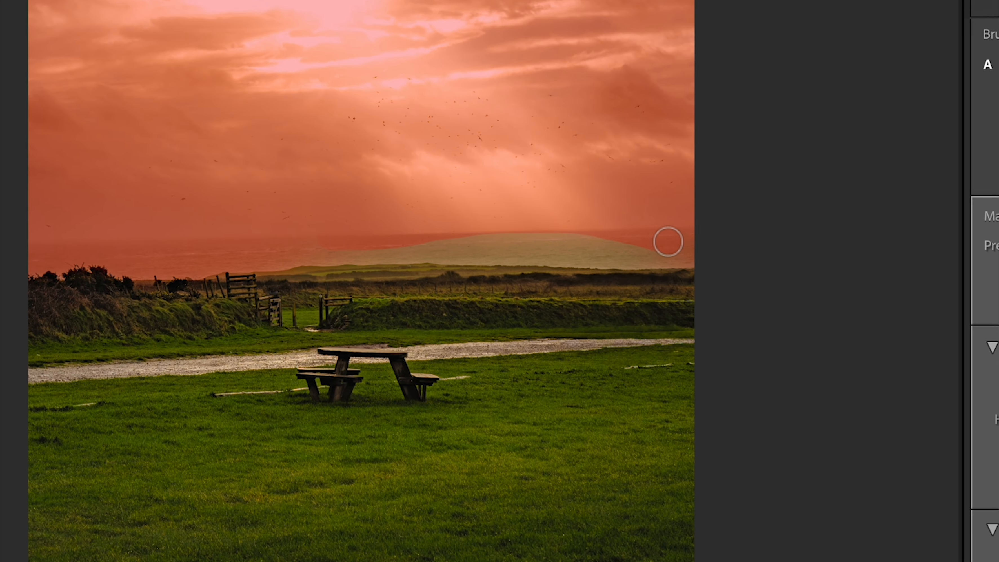
drag(559, 329, 419, 331)
drag(433, 253, 311, 254)
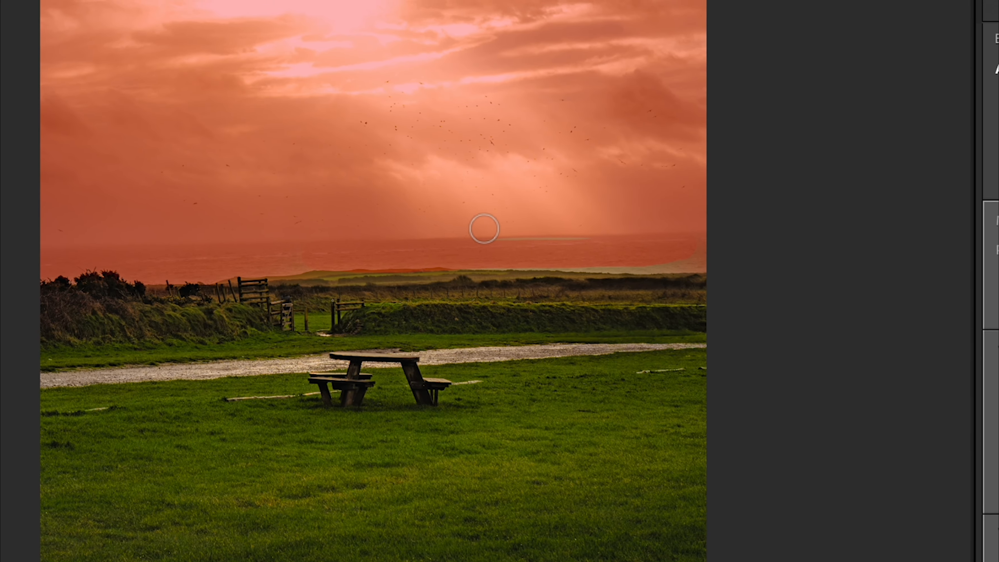
drag(702, 245, 548, 250)
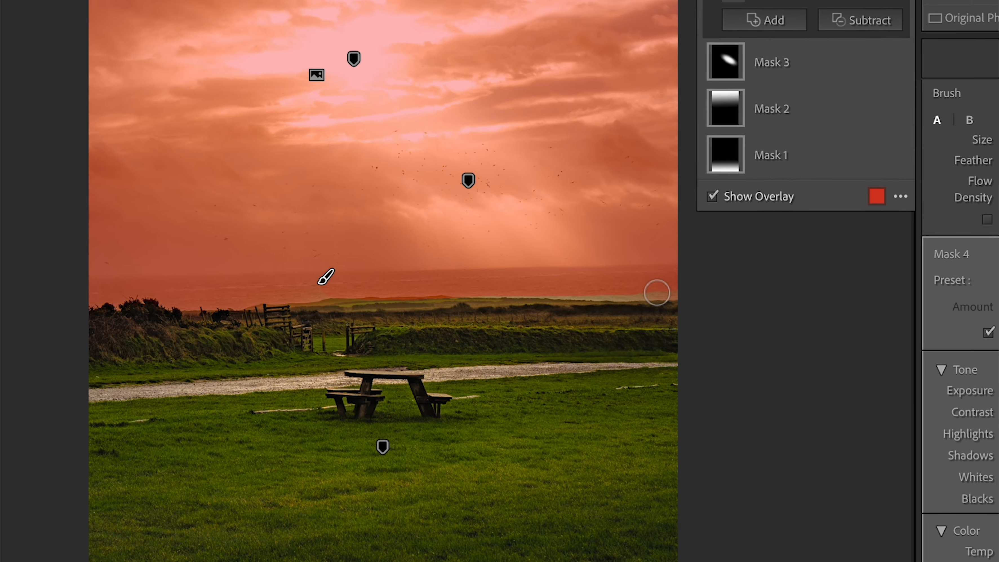
mouse_move(667, 298)
mouse_down()
mouse_move(197, 335)
mouse_move(114, 327)
mouse_up()
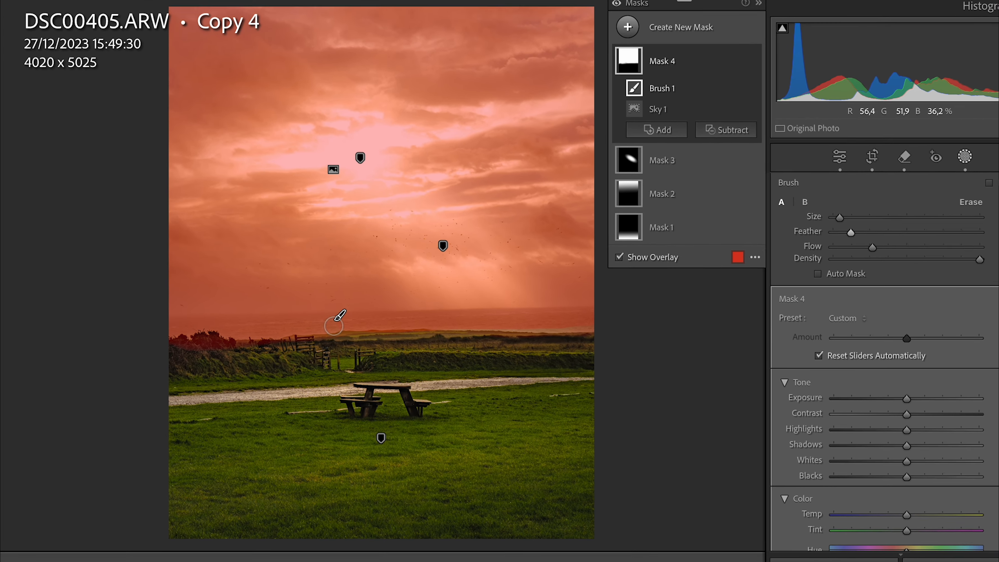
- Erase the brushed mask area that spills onto the hedge and grass below the horizon
key(alt)
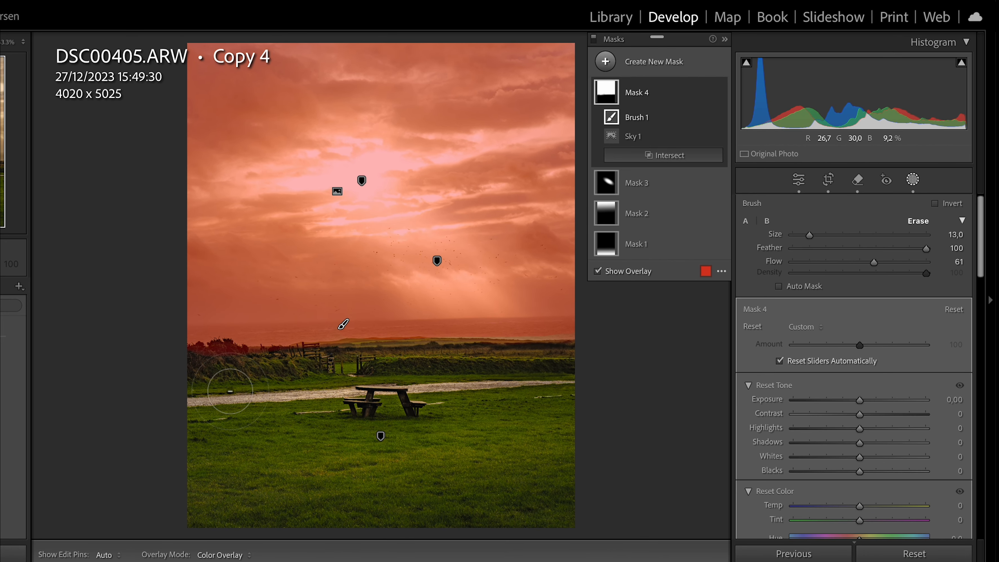
mouse_move(231, 391)
mouse_down()
mouse_move(265, 387)
mouse_move(219, 380)
mouse_move(236, 364)
mouse_up()
key(alt)
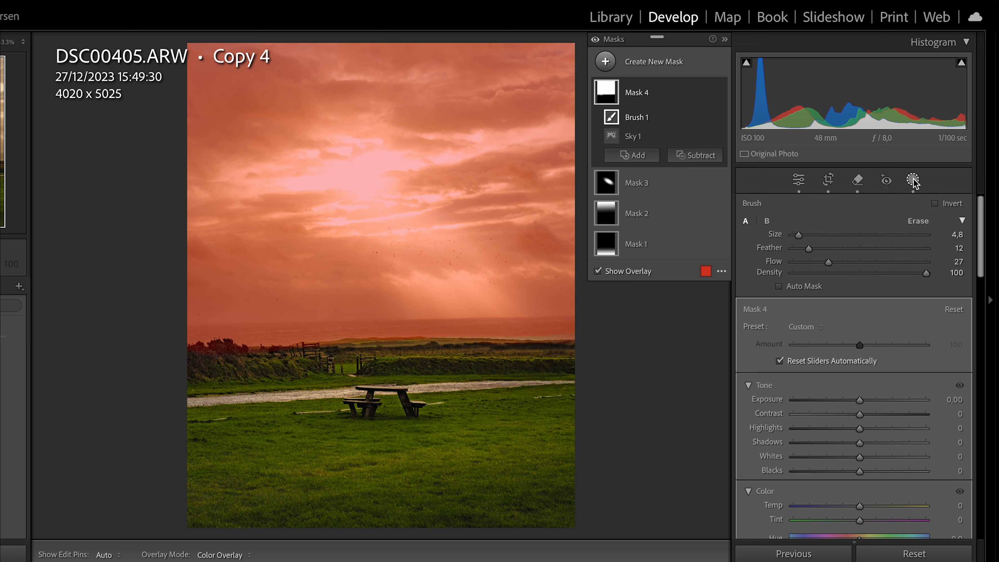
- Set the sky mask's Contrast to 16 and fine-tune its remaining adjustments
mouse_move(860, 414)
mouse_down()
mouse_move(896, 415)
mouse_move(871, 413)
mouse_up()
scroll(871, 466, down, 5)
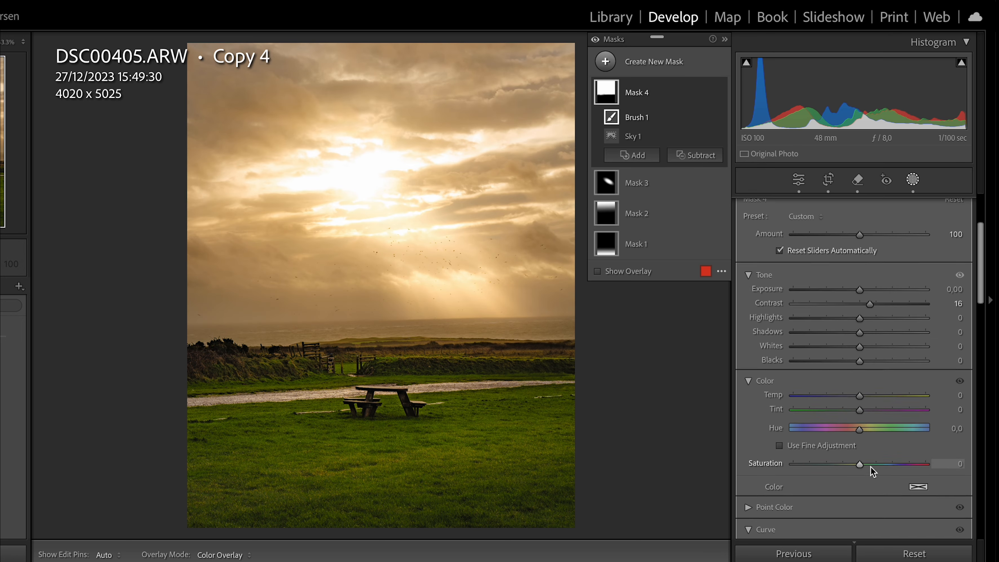
scroll(869, 467, down, 3)
drag(817, 485, 823, 486)
mouse_move(857, 452)
mouse_down()
mouse_move(867, 441)
mouse_move(870, 452)
mouse_up()
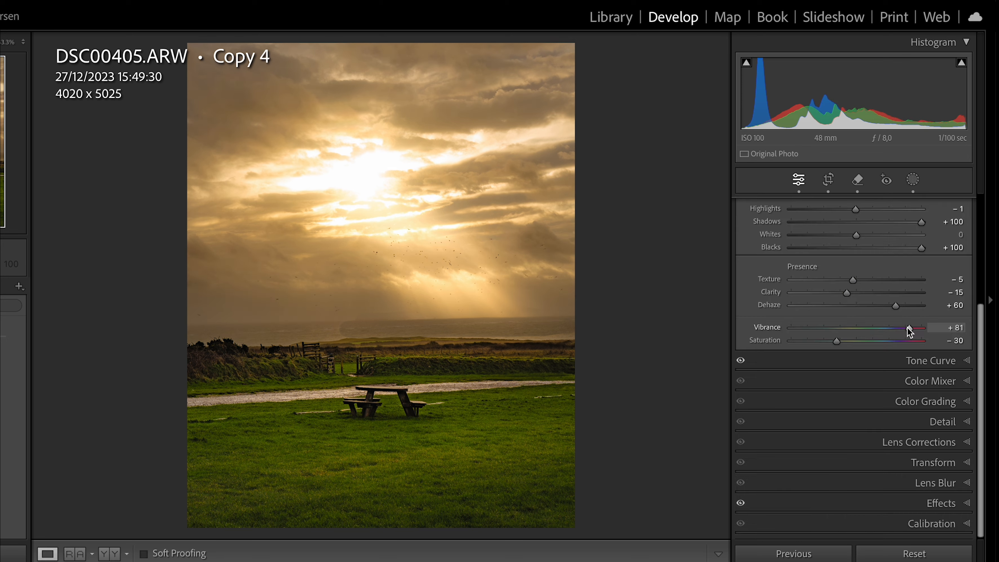
- Set the photo's global Vibrance to +64, Highlights to −10 and white balance temperature to 6 891
drag(907, 328, 897, 330)
scroll(851, 423, up, 4)
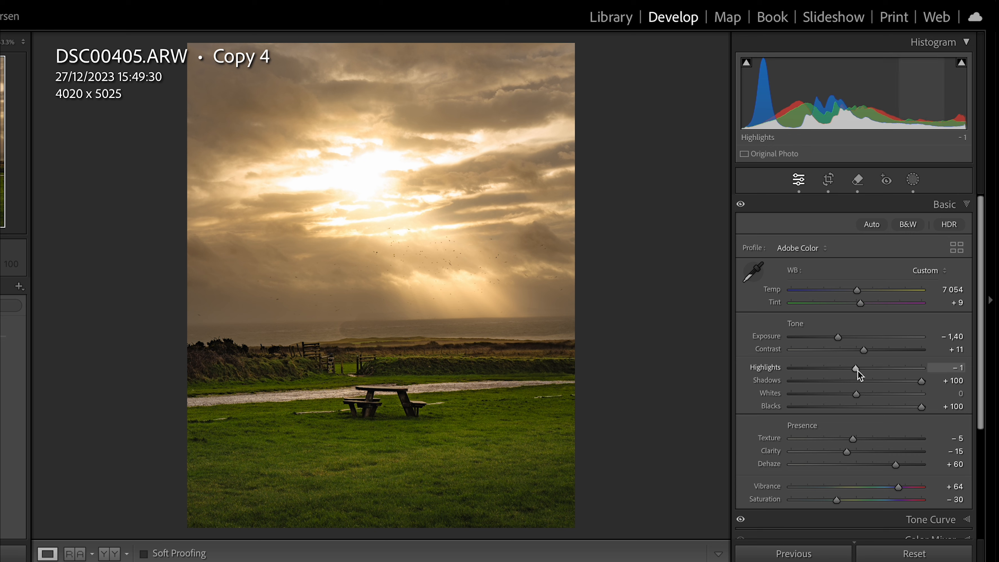
mouse_move(858, 371)
mouse_down()
mouse_move(834, 370)
mouse_move(852, 368)
mouse_up()
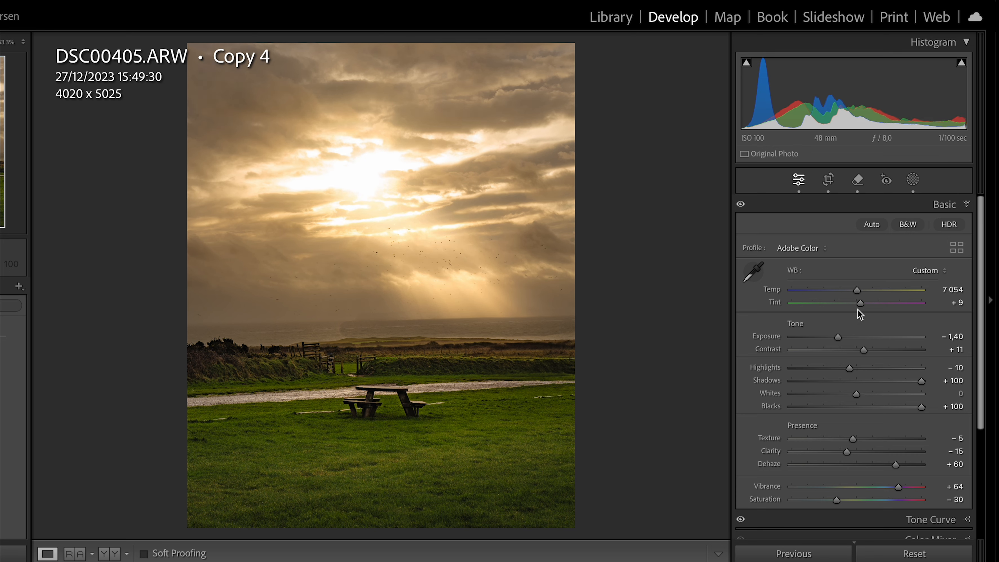
drag(861, 292, 856, 293)
- Adjust the greens in the Color Mixer with Hue +16 and Luminance +42, and slightly raise their Saturation
scroll(877, 401, down, 4)
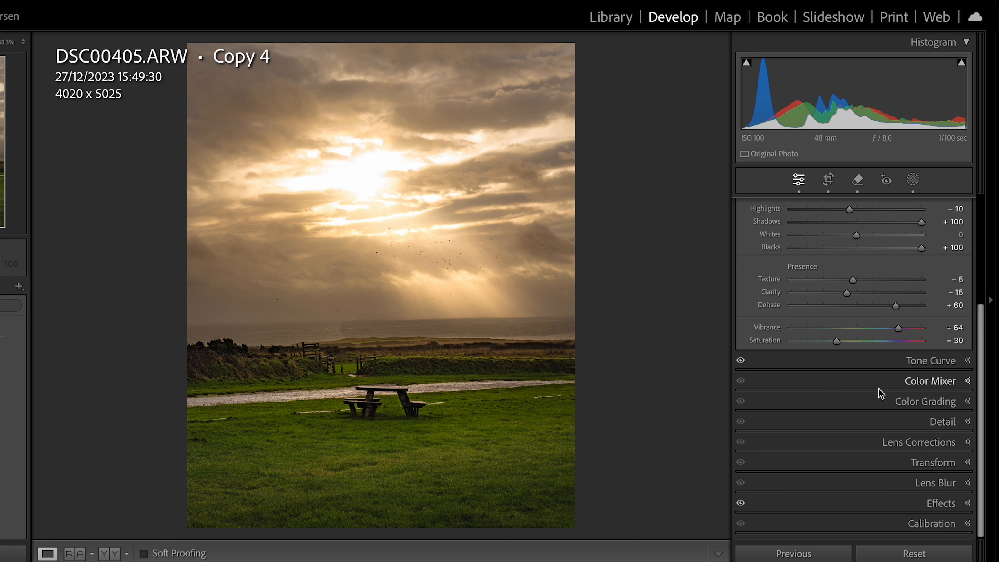
click(878, 388)
click(838, 303)
drag(856, 351, 874, 342)
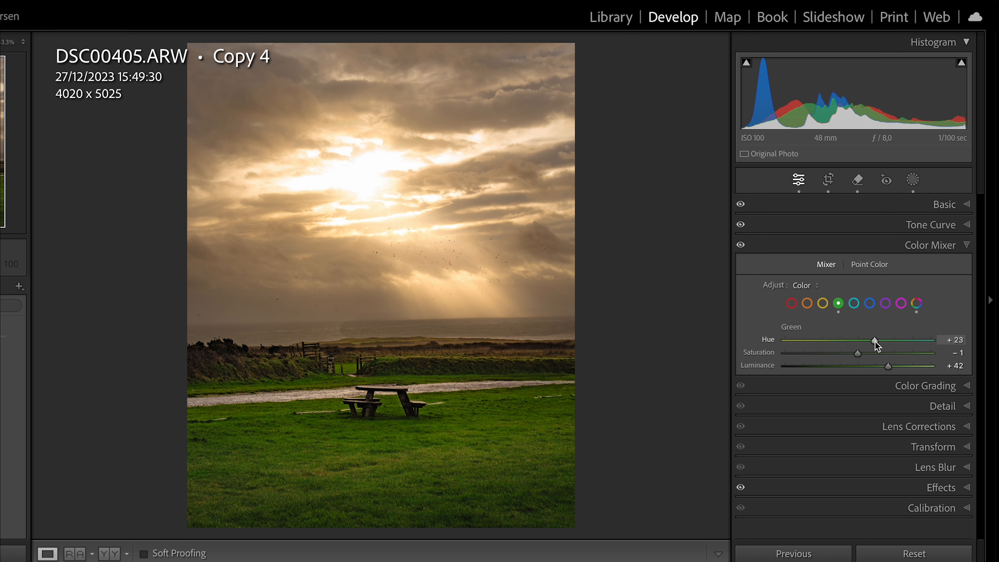
drag(874, 341, 738, 348)
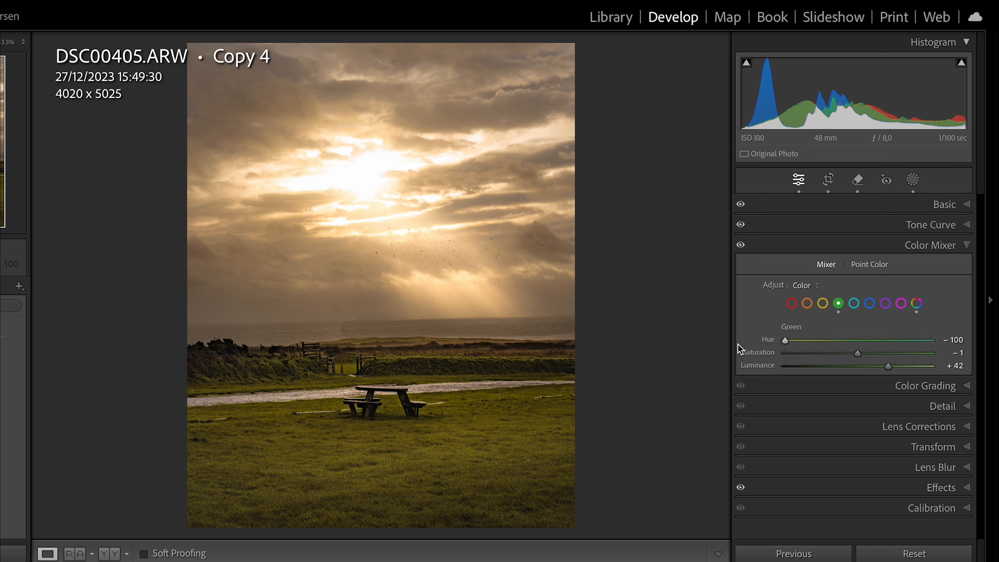
drag(784, 340, 860, 356)
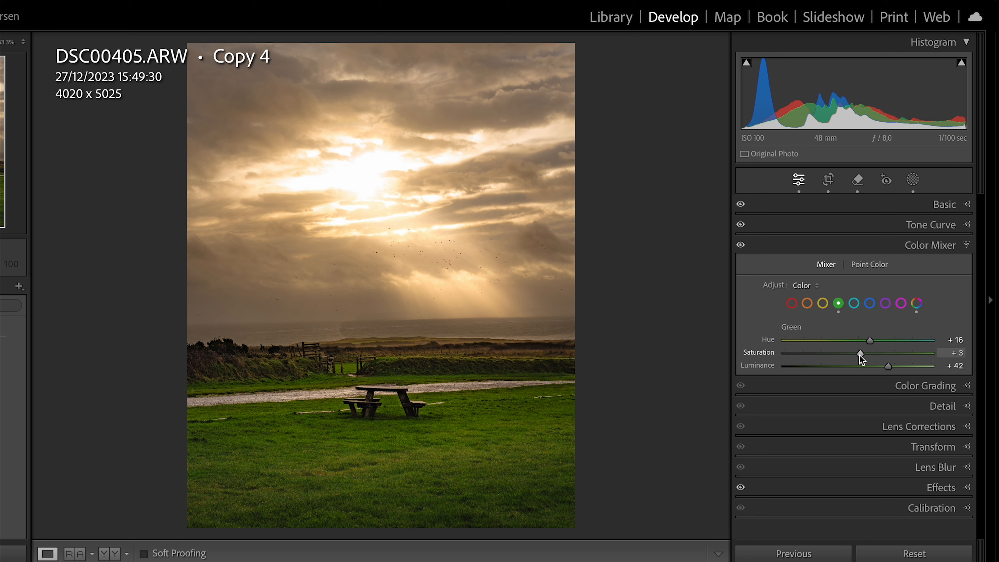
mouse_move(859, 354)
mouse_down()
mouse_move(905, 351)
mouse_move(837, 349)
mouse_move(866, 353)
mouse_up()
- Fine-tune the yellows' Saturation, Luminance and Hue in the Color Mixer, and lower the global Contrast to −1
click(822, 303)
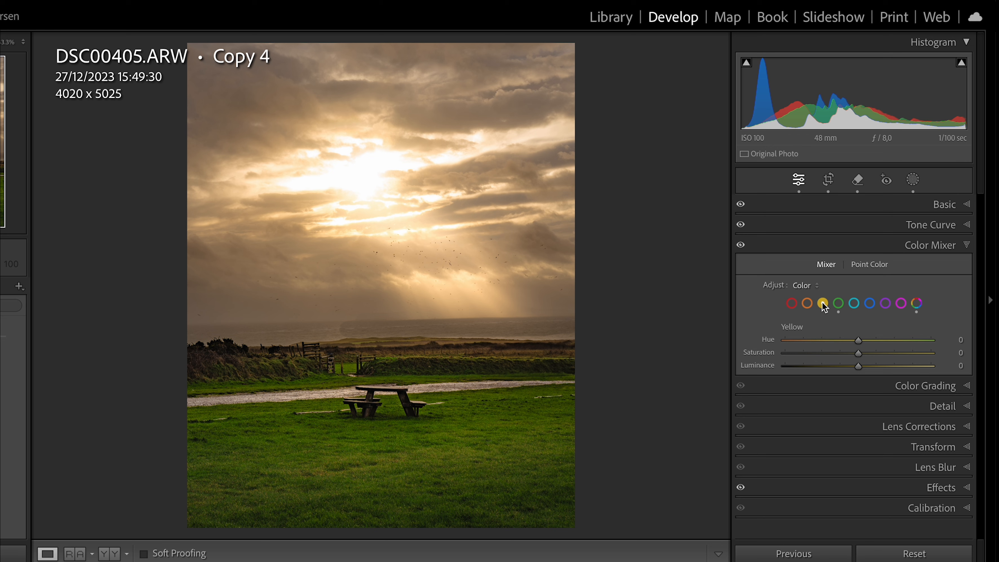
mouse_move(857, 353)
mouse_down()
mouse_move(883, 352)
mouse_move(806, 363)
mouse_move(903, 354)
mouse_move(849, 356)
mouse_move(864, 358)
mouse_up()
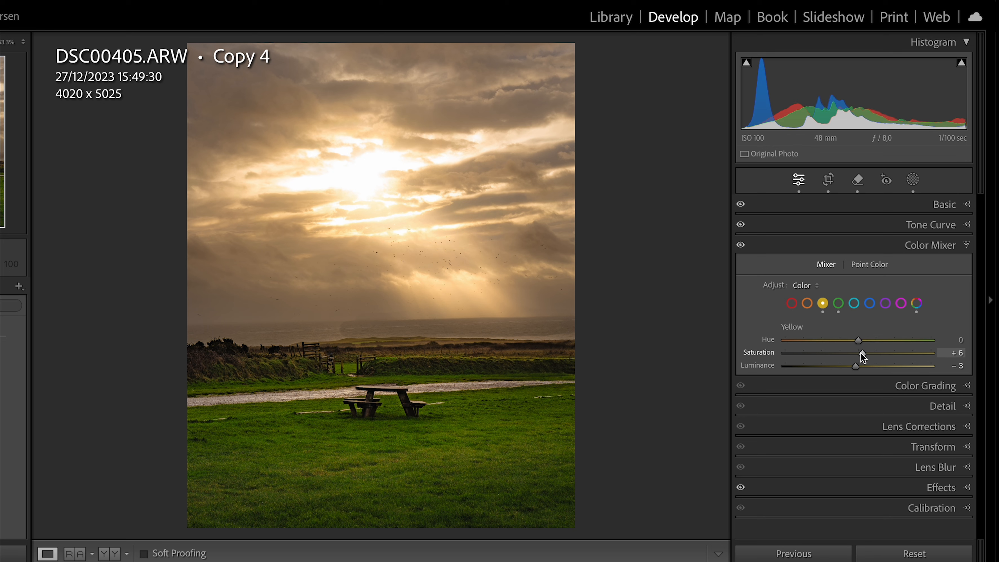
mouse_move(861, 352)
mouse_down()
mouse_move(856, 364)
mouse_move(893, 363)
mouse_move(832, 366)
mouse_move(860, 366)
mouse_up()
click(857, 340)
click(927, 211)
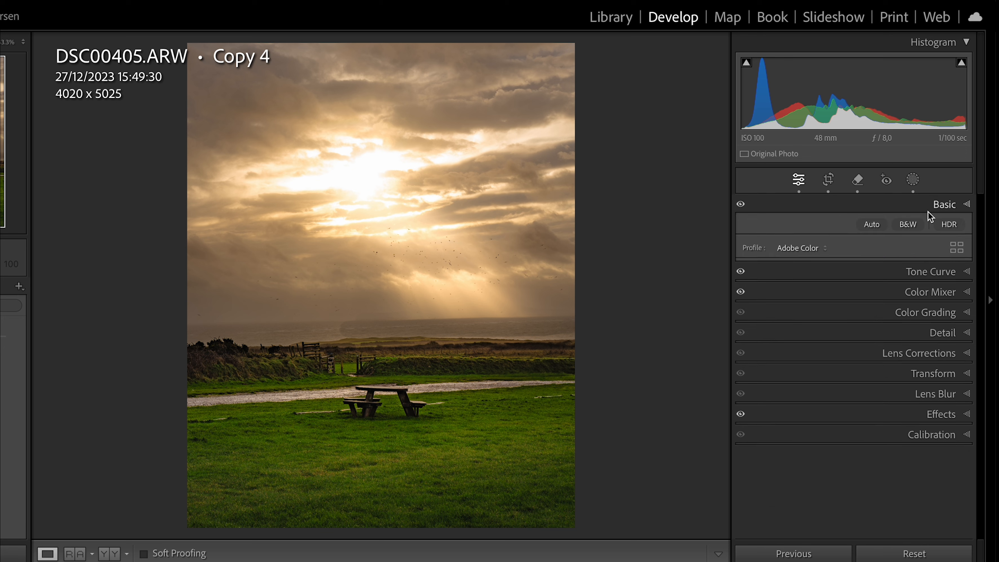
mouse_move(920, 382)
mouse_down()
mouse_move(905, 381)
mouse_move(916, 380)
mouse_up()
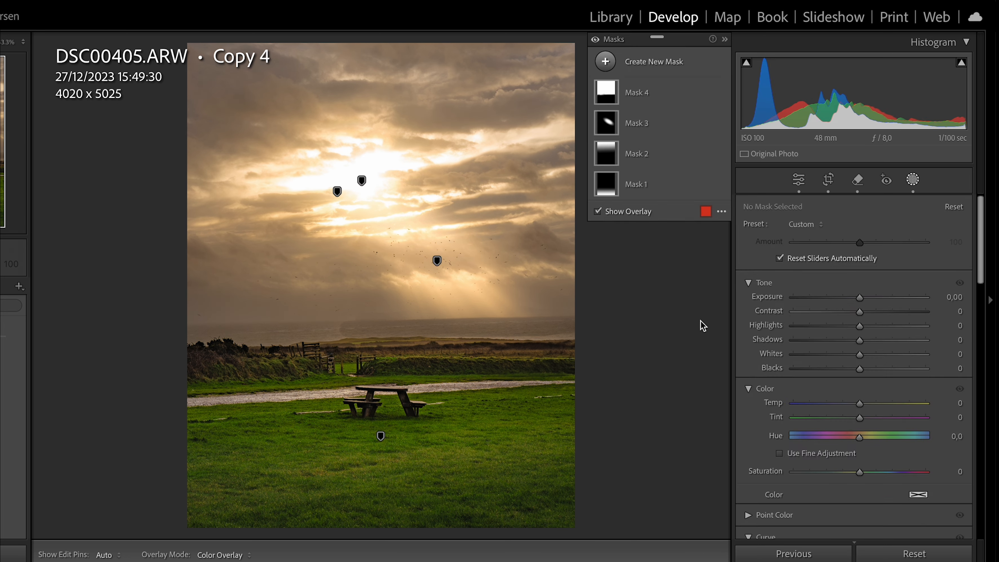
- Delete the brush component from the sky mask, keeping only its automatic sky selection, and leave masking
click(641, 125)
click(637, 93)
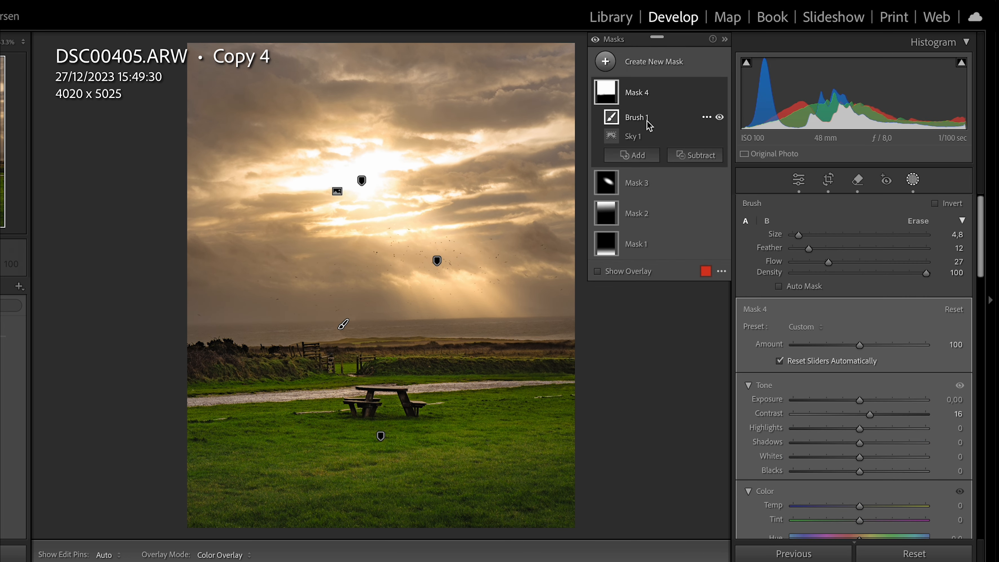
key(Delete)
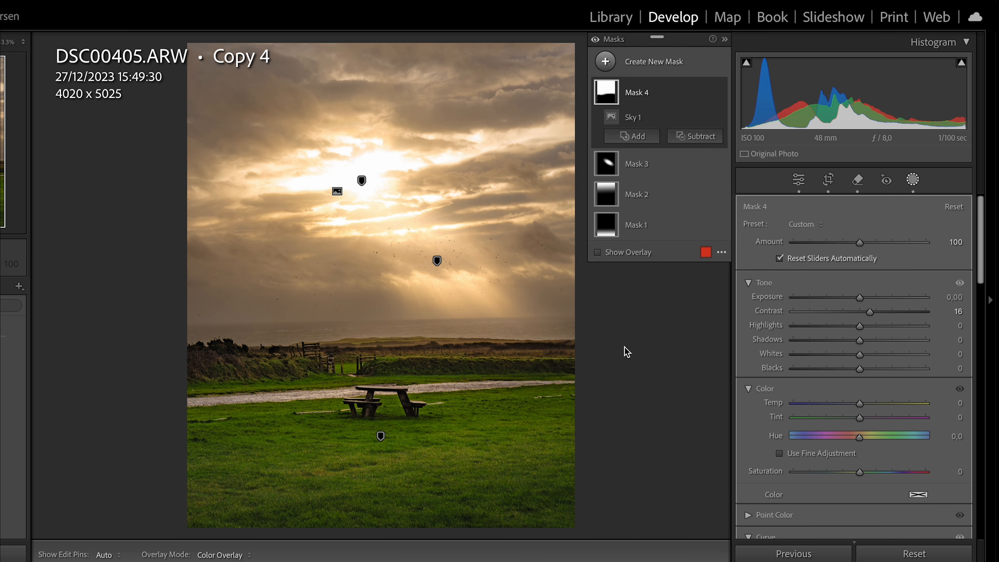
click(909, 182)
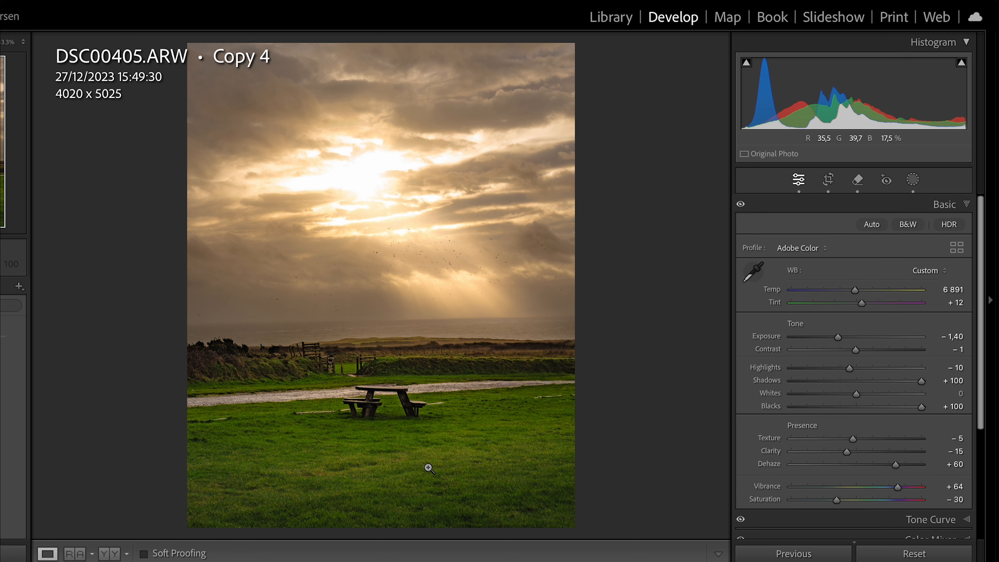
- Compare the photo with all masks hidden and shown
click(912, 180)
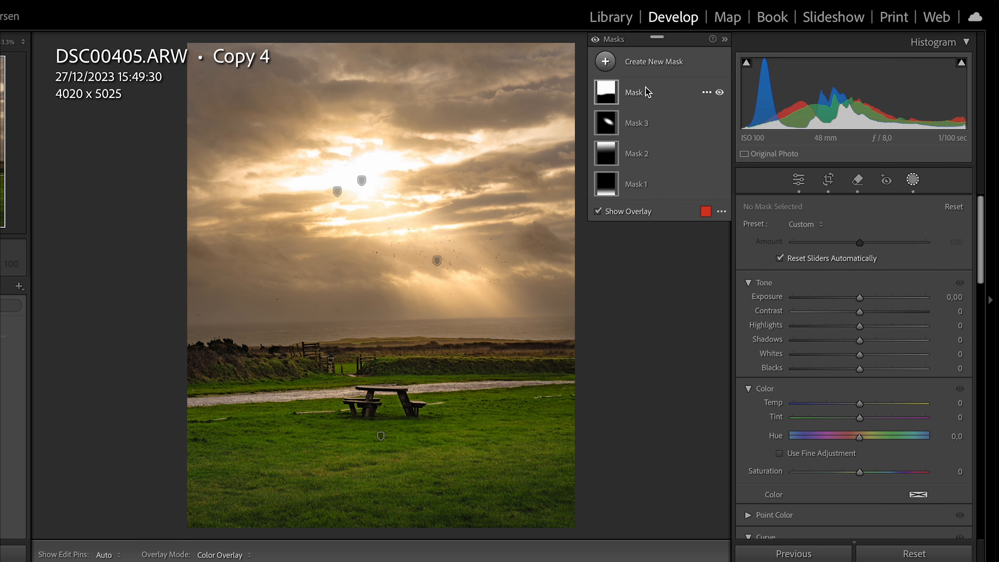
click(595, 40)
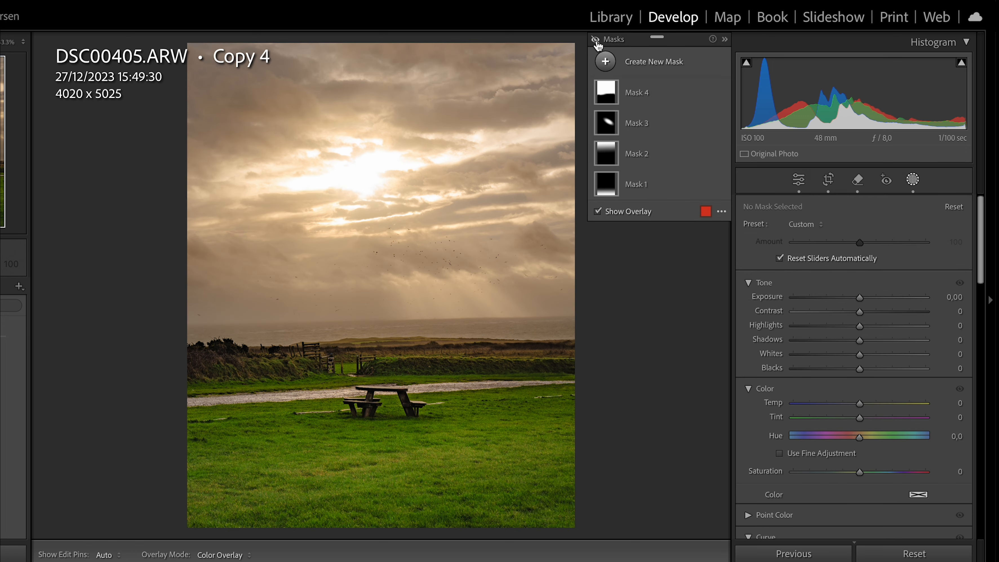
click(595, 39)
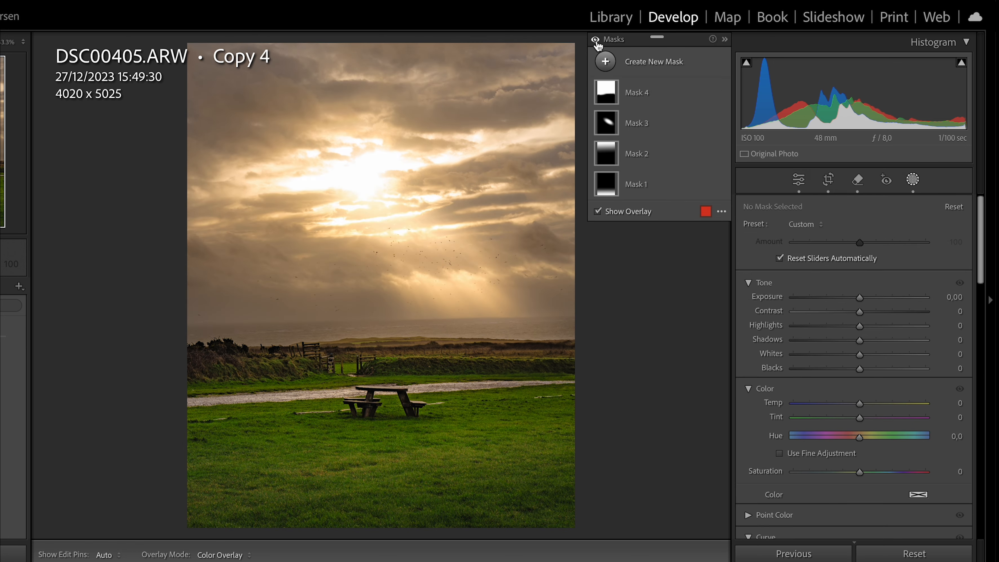
click(911, 179)
- Darken the existing foreground linear gradient mask over the grass by setting its Exposure to −1,06
key(m)
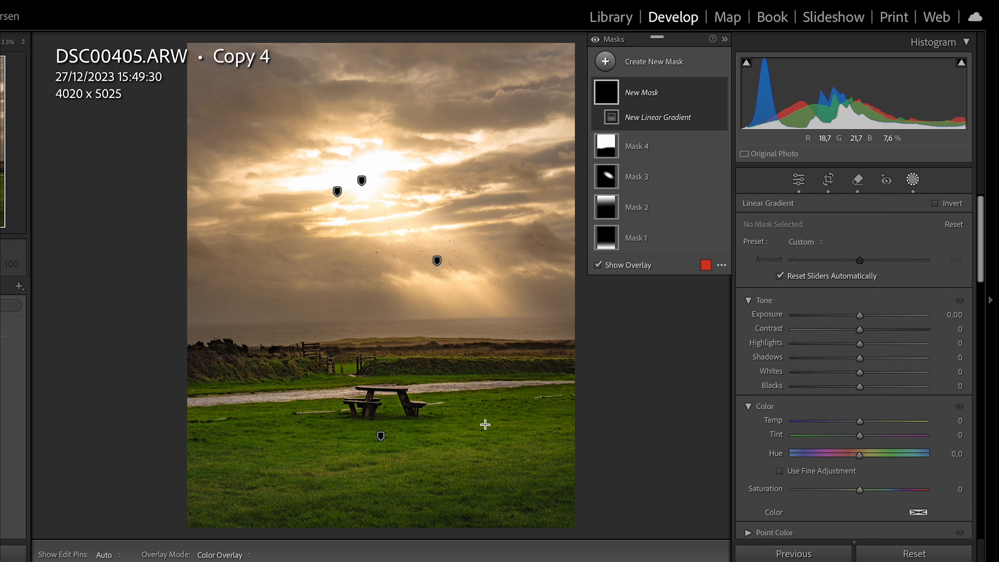
drag(380, 346, 379, 435)
drag(859, 314, 843, 313)
- Add a radial gradient mask around the sun with Exposure 0,07, Contrast 13 and Highlights −7
click(670, 63)
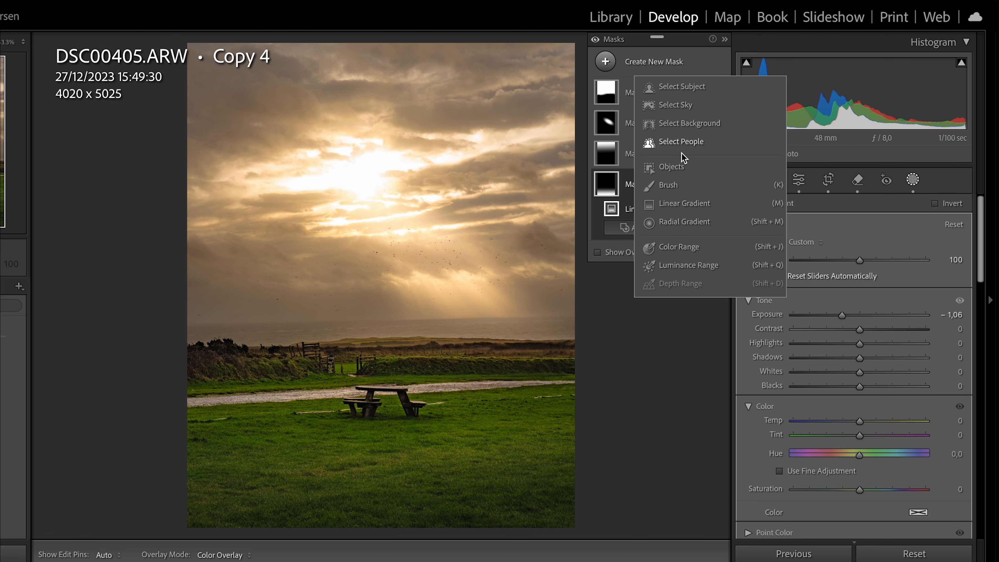
click(686, 223)
drag(333, 142, 420, 197)
drag(862, 335, 855, 367)
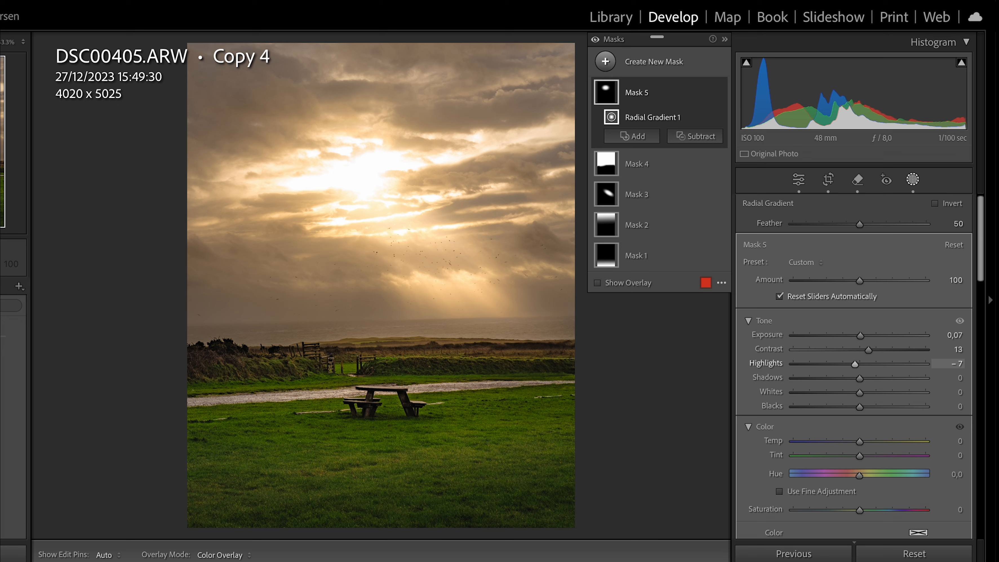
- Leave masking and set the photo's global Contrast to +8 and Dehaze to +63
click(912, 180)
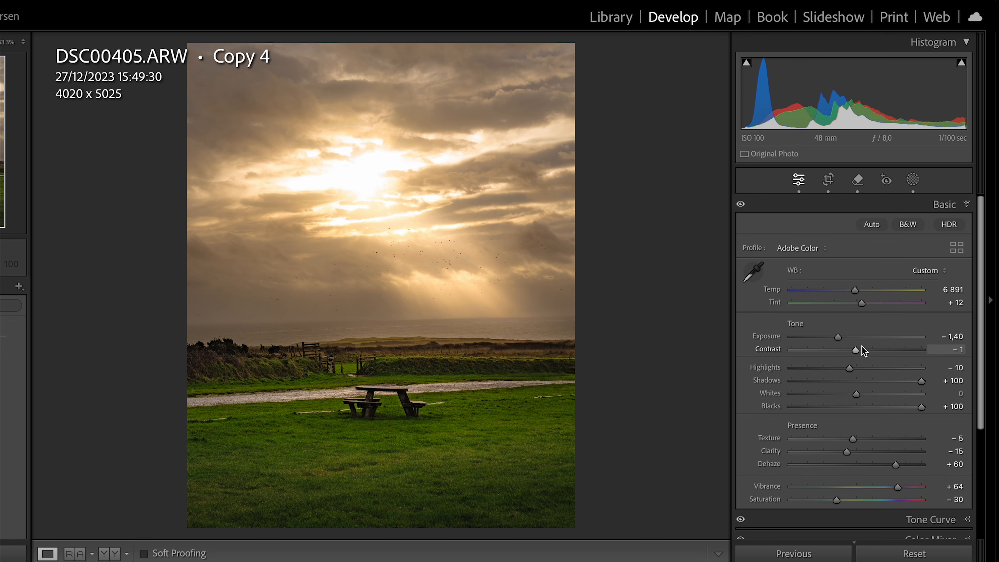
drag(856, 350, 861, 349)
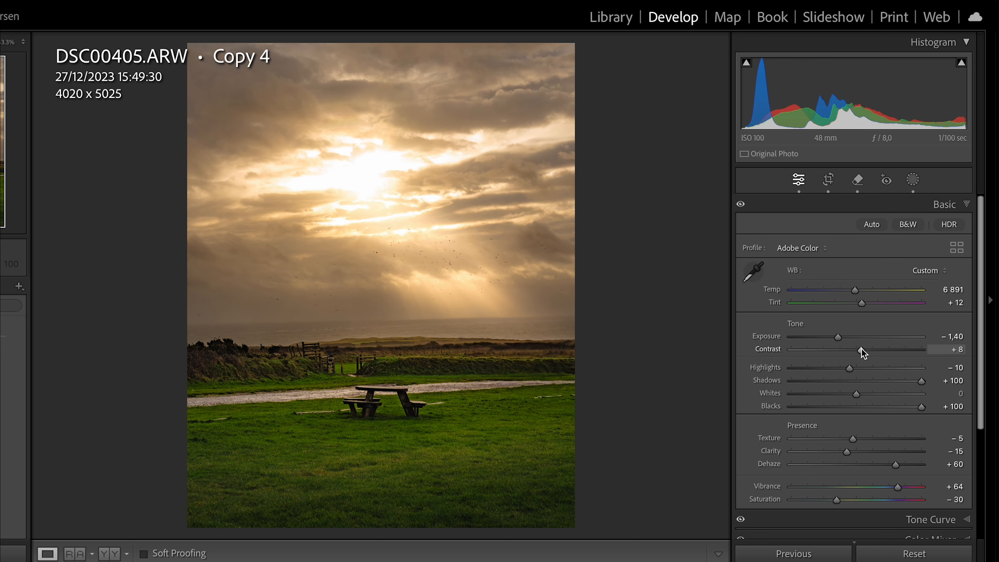
mouse_move(897, 463)
mouse_down()
mouse_move(909, 461)
mouse_move(899, 459)
mouse_up()
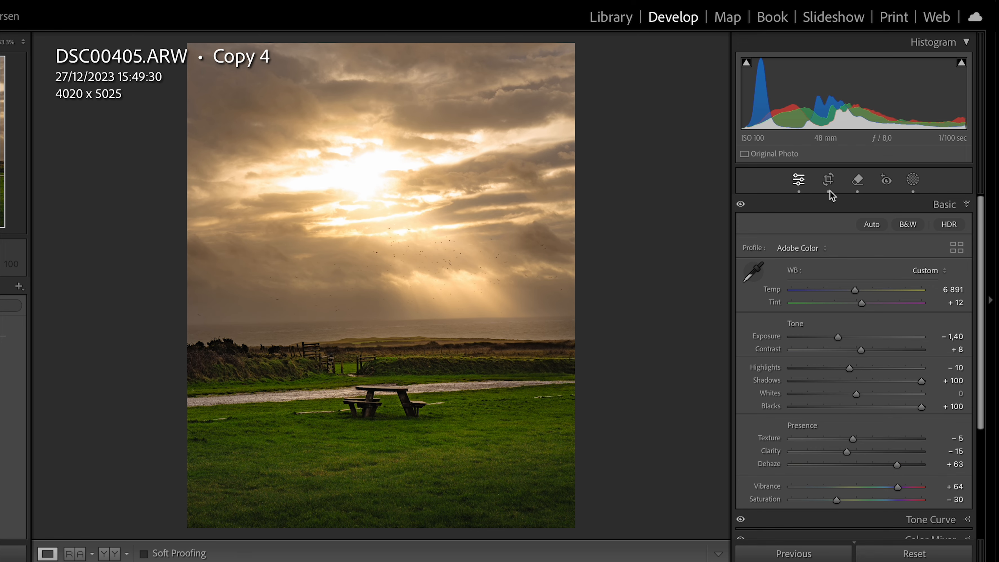
- Tighten the photo's 4 x 5 crop from both sides to 3810 x 4762
click(828, 180)
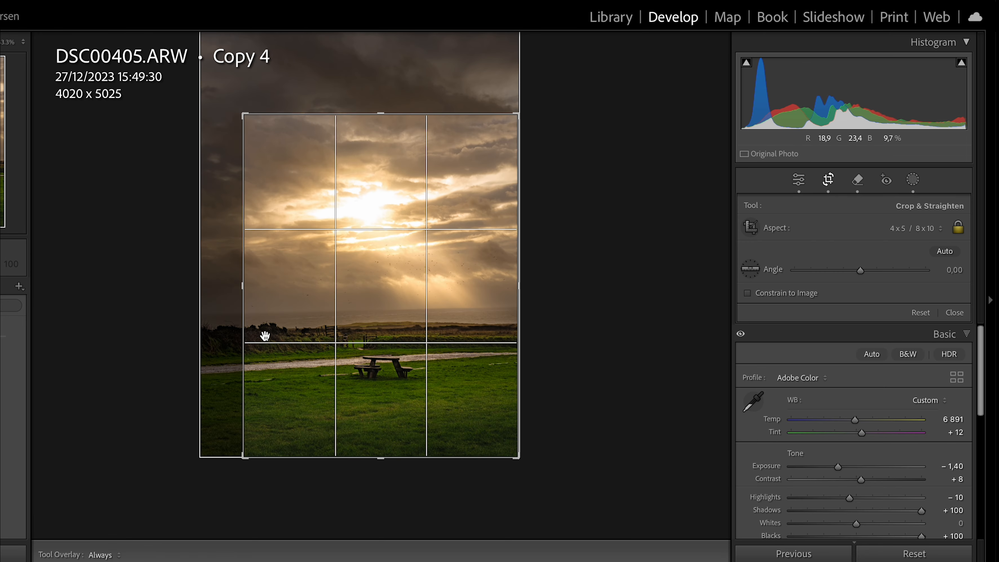
drag(245, 326, 250, 327)
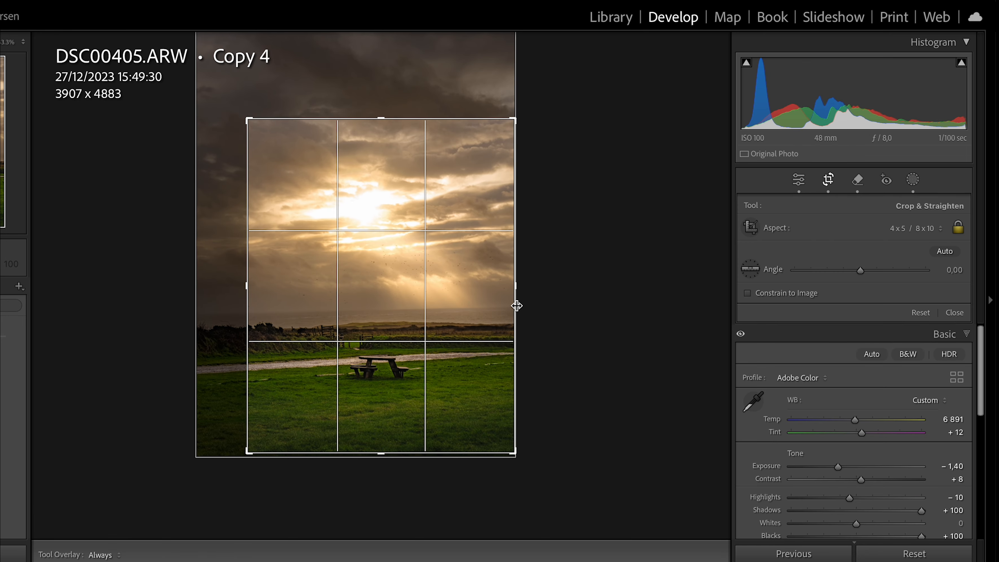
drag(516, 306, 509, 305)
key(Return)
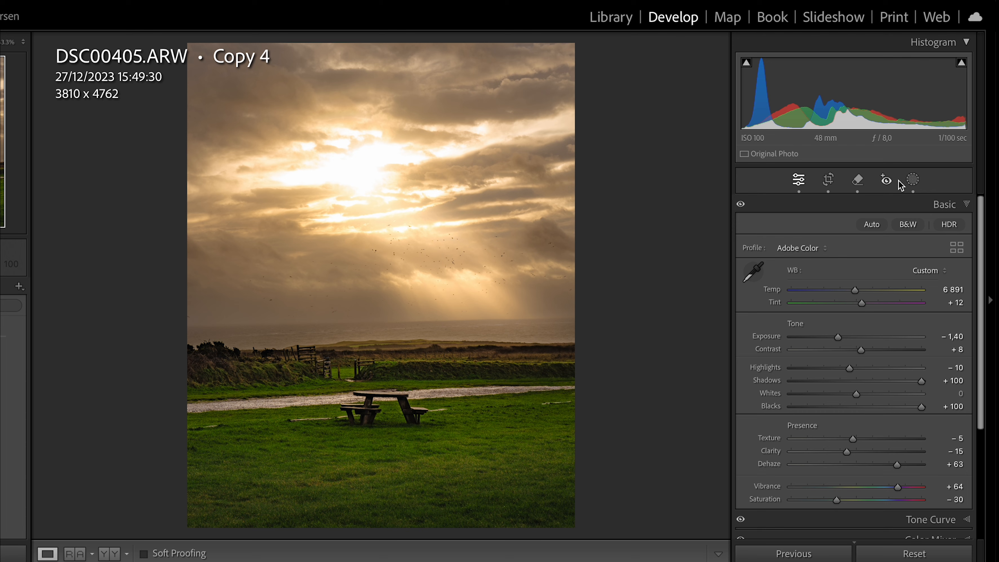
- Darken the sky mask by lowering its tone curve's lower point at input 75 and its upper point to about 160/130, then leave masking
click(912, 180)
click(663, 127)
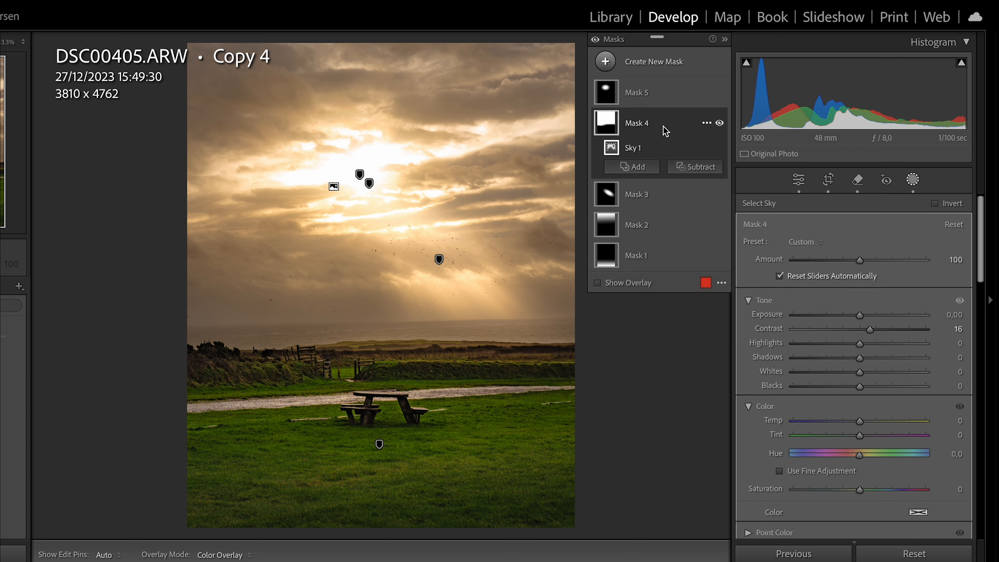
scroll(901, 474, down, 10)
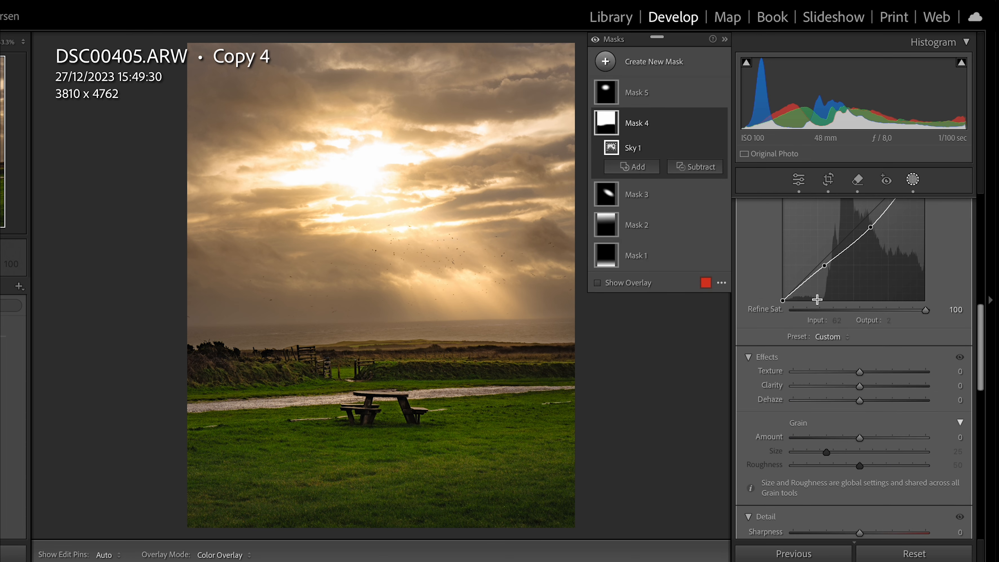
scroll(818, 303, up, 1)
click(824, 326)
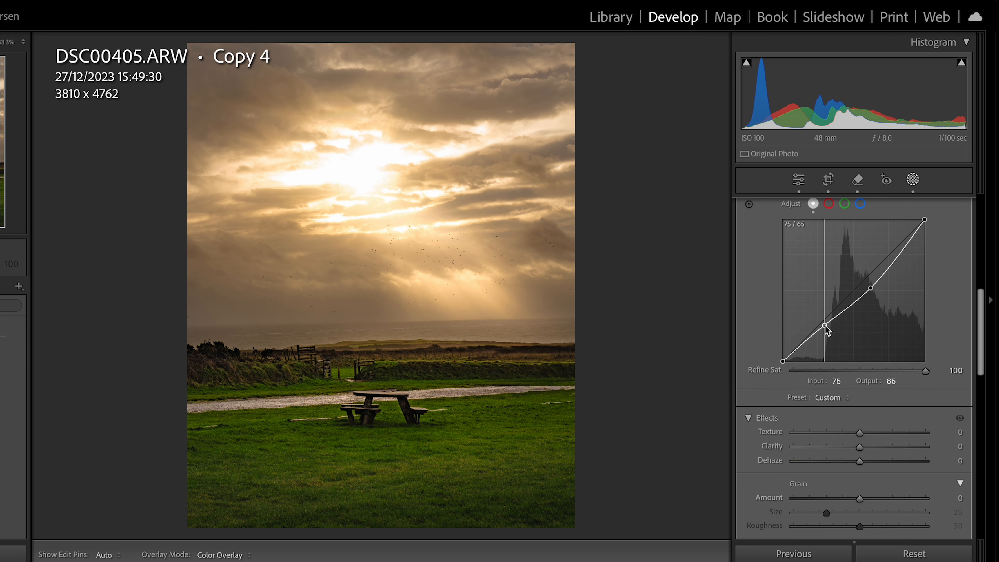
drag(826, 325, 824, 331)
drag(870, 289, 870, 291)
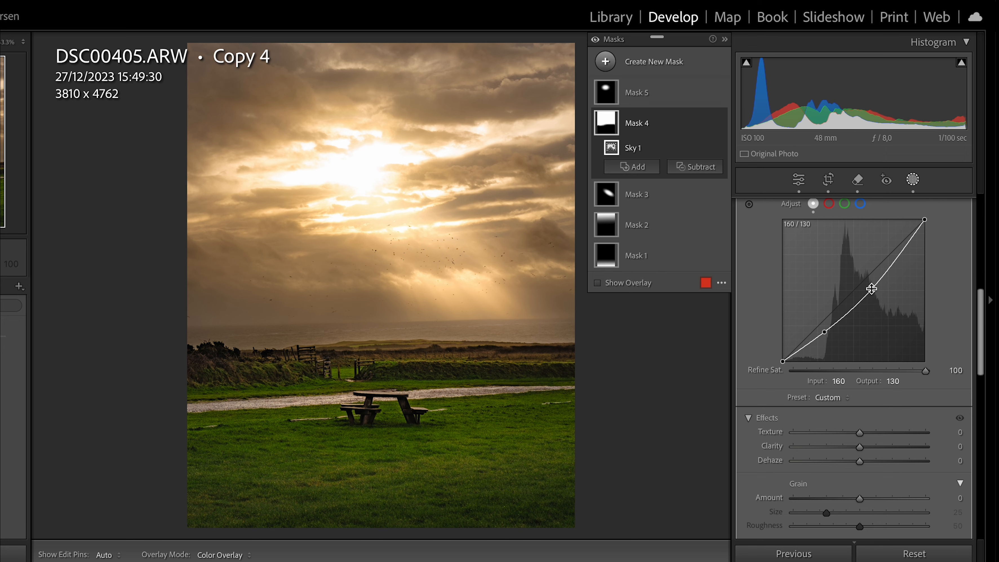
click(912, 179)
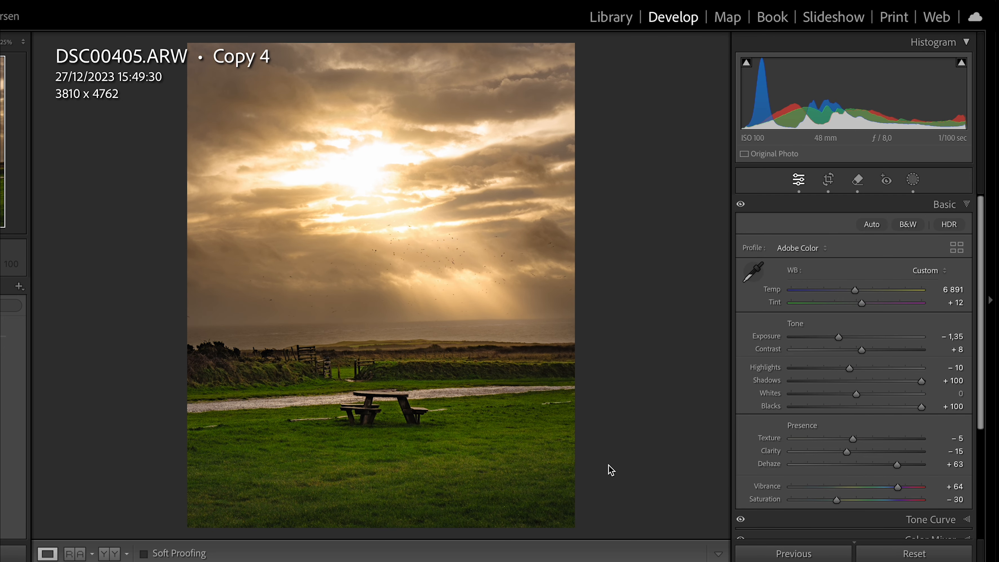
- Compare the edited photo with its original version, and check it with all masks hidden and shown
key(backslash)
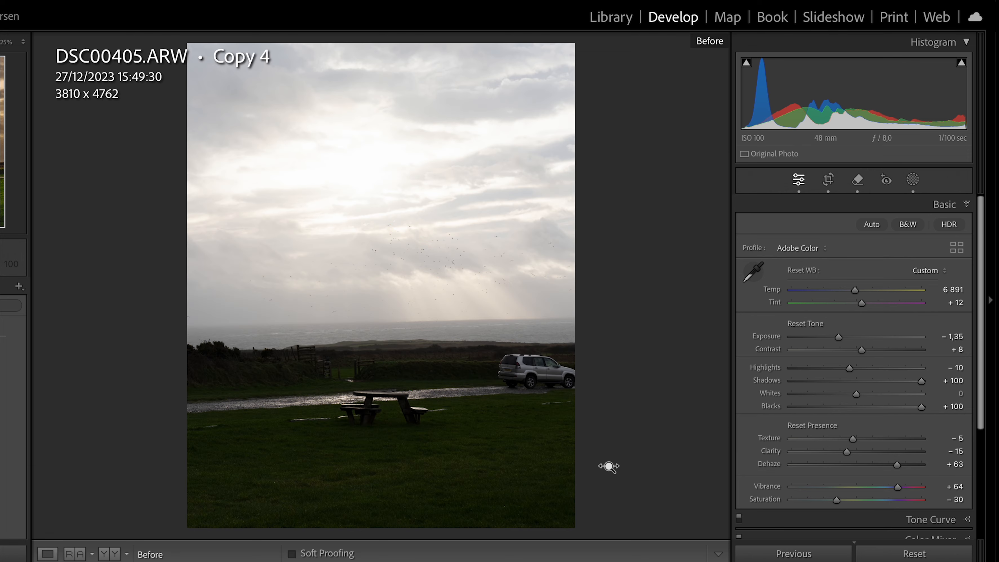
key(backslash)
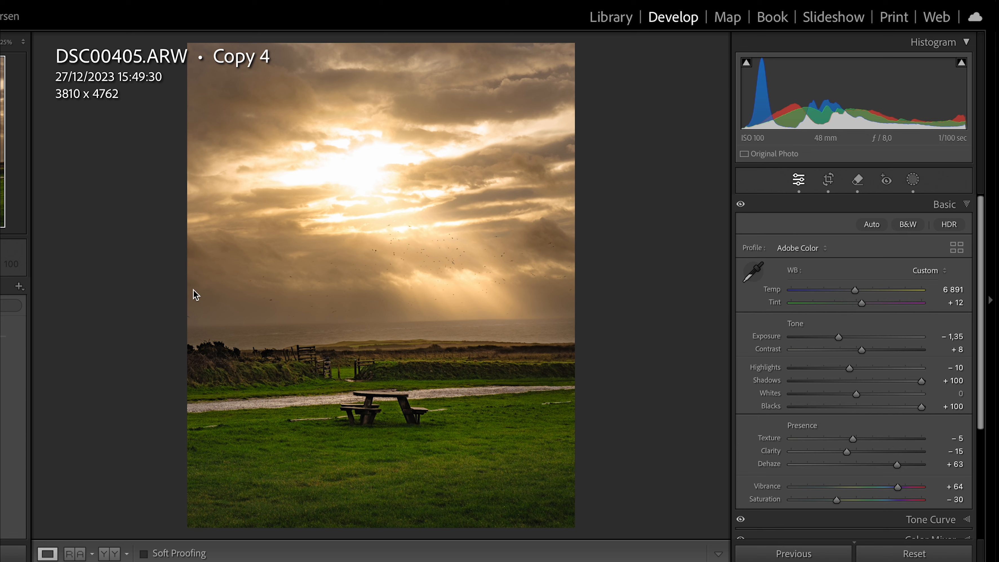
click(912, 180)
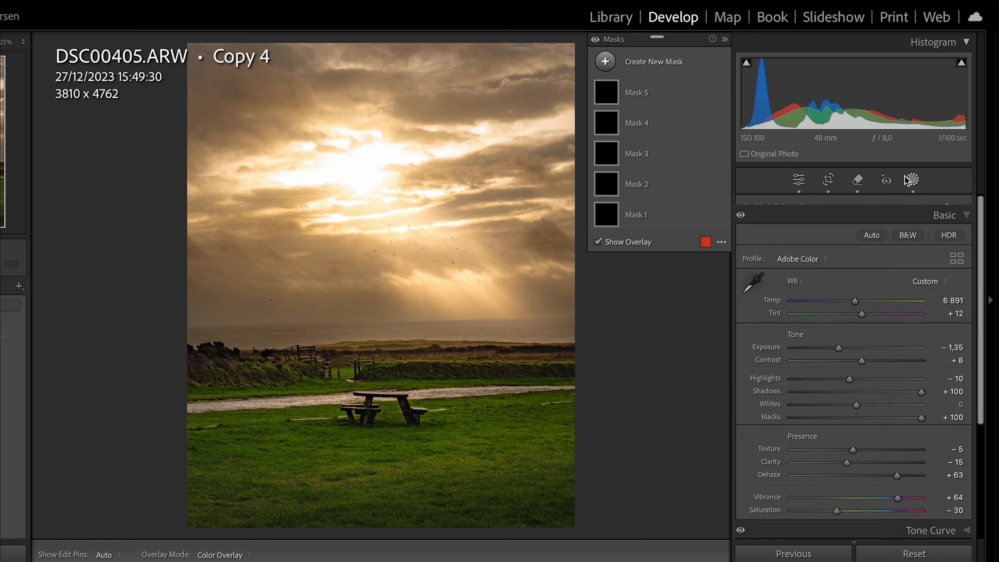
click(599, 43)
click(599, 44)
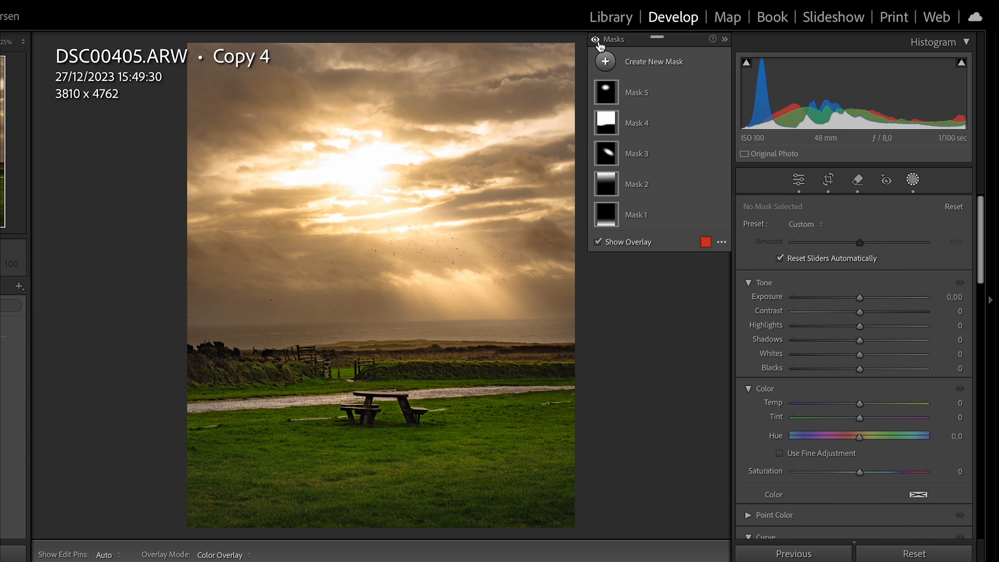
click(598, 43)
click(599, 43)
click(911, 181)
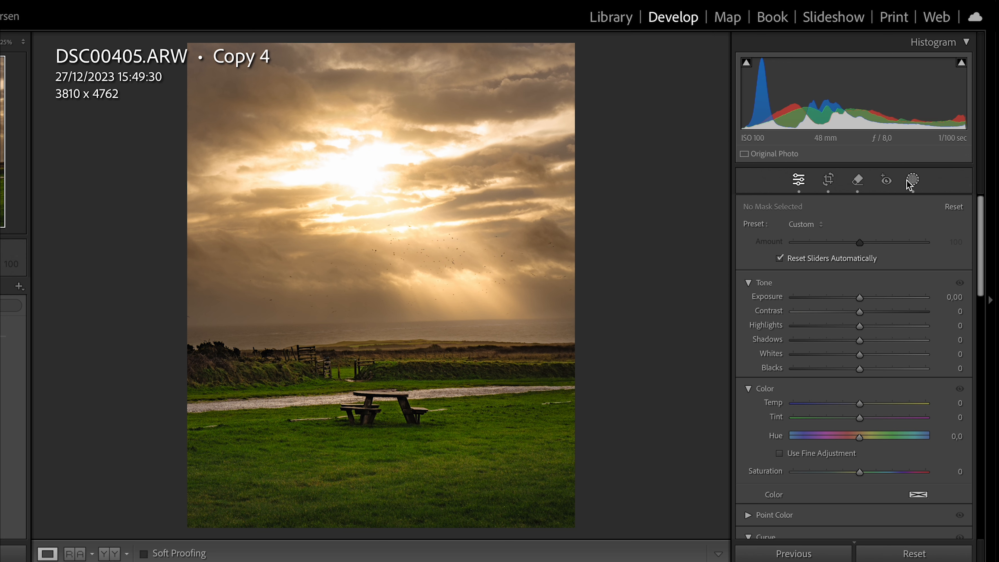
- Check the edit against the original once more and inspect the sky and birds up close at 50%
key(backslash)
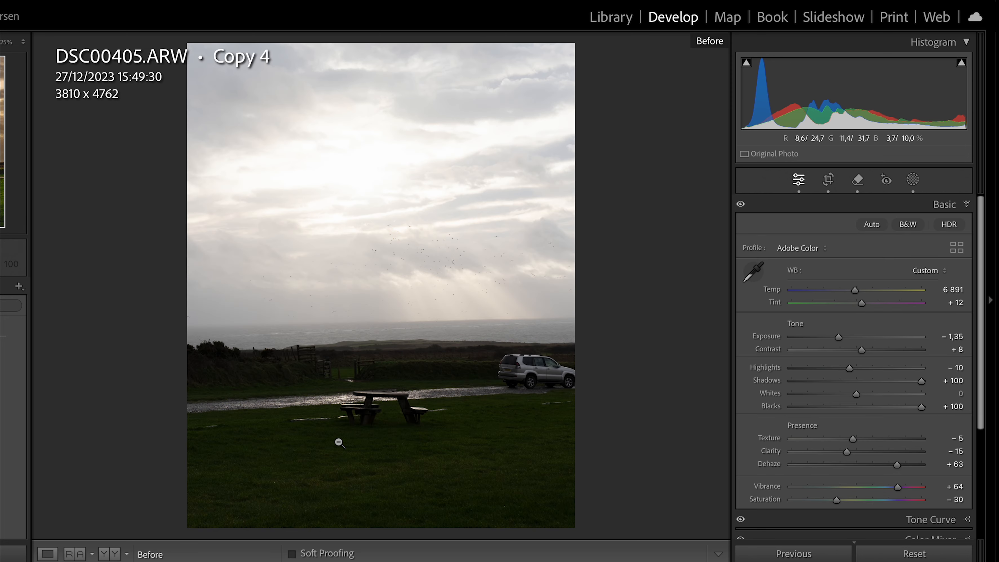
key(backslash)
click(437, 217)
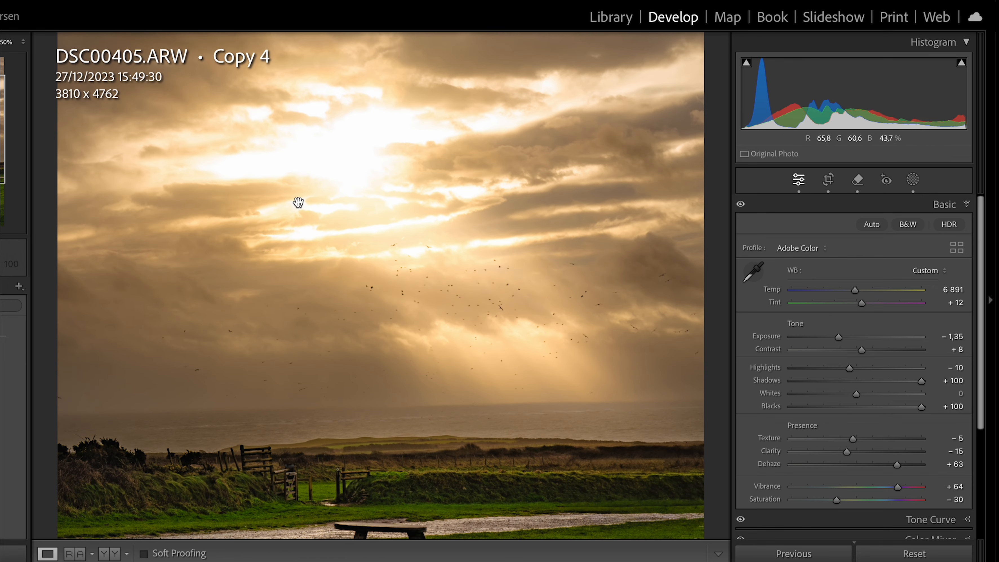
click(366, 267)
click(366, 268)
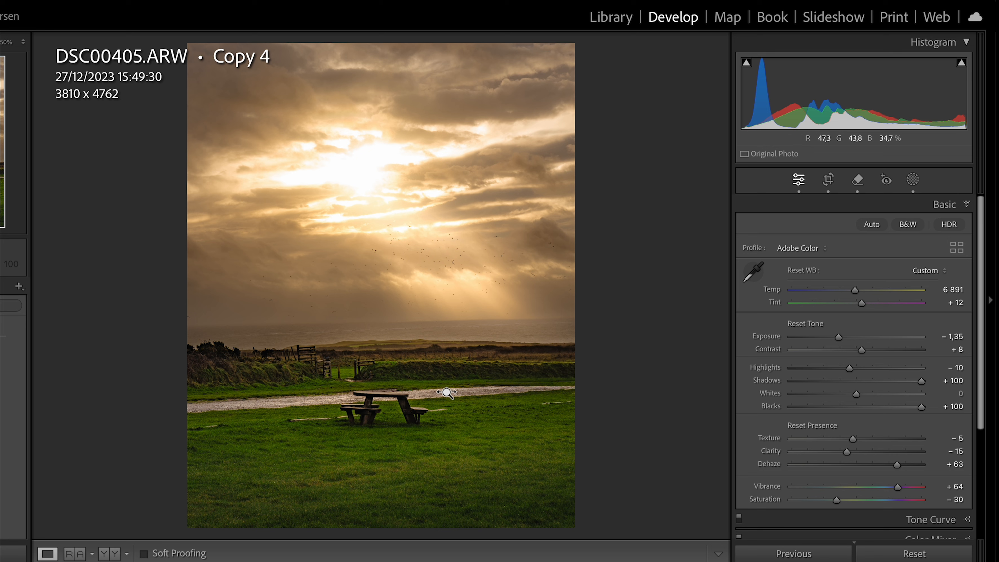